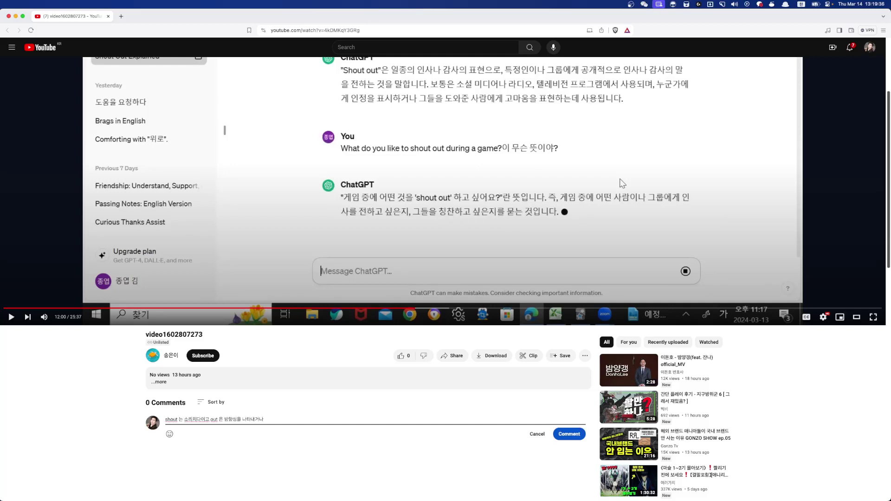
Step: Finish the comment draft with "~해버리다 의 느낌을 가진 부사입니다. 그래서 shout out 이면 소리치다 소리지르다 정도의 의미가 되겠네요."
type("버리대")
type(" 의 느낌을 개")
type("진 부사입니다. 그래서 ")
type("shout out")
key("Caps_Lock")
type("이")
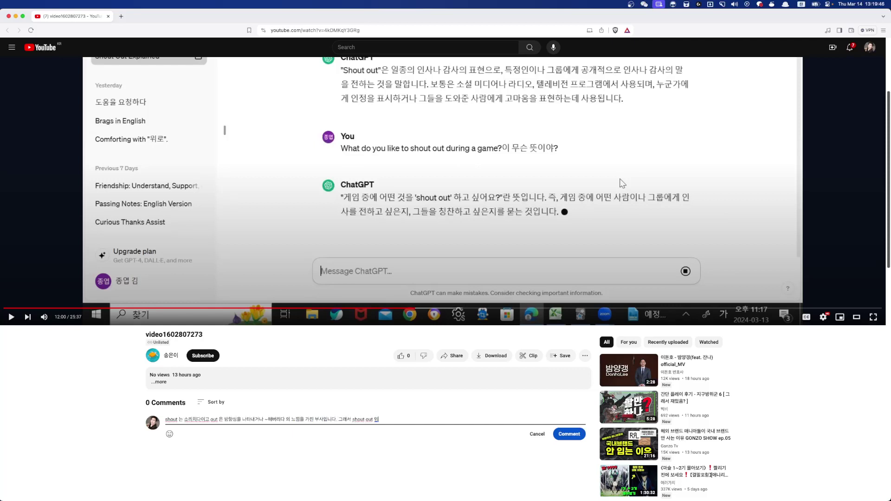
type("면 쇨리치다 싷")
type("리지르다 ㅈ3 ㅓ")
type("의 의미가")
type(" 되게쎈")
type("겠네요.")
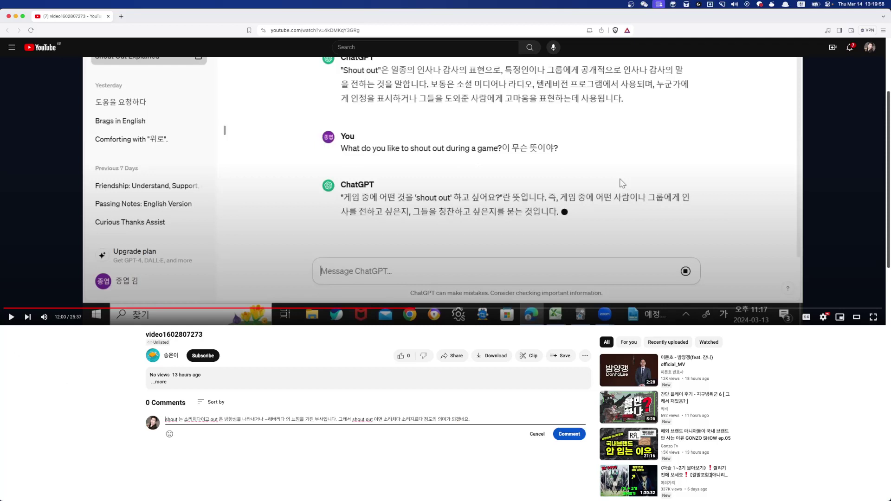
Step: Copy the video's current playback time and paste it as the timestamp 12:00 at the start of the comment
left_click(76, 320)
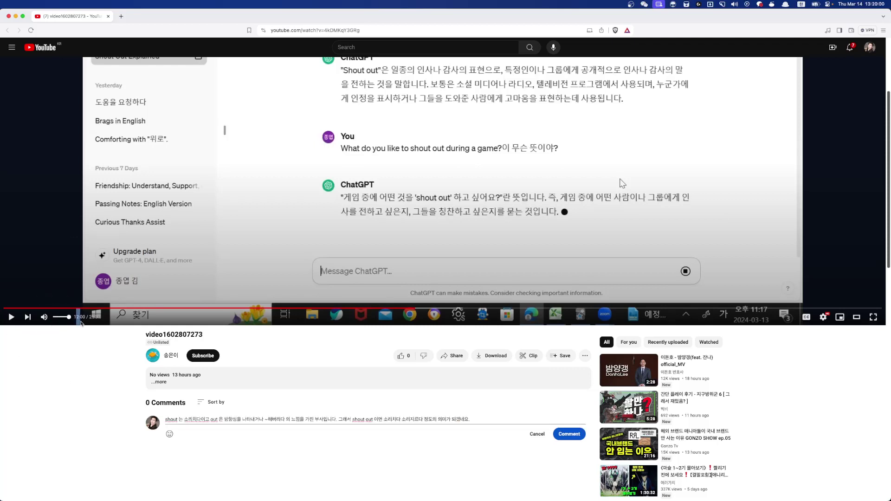
left_click_drag(81, 321, 86, 323)
key("super+c")
left_click(166, 420)
key("super+v")
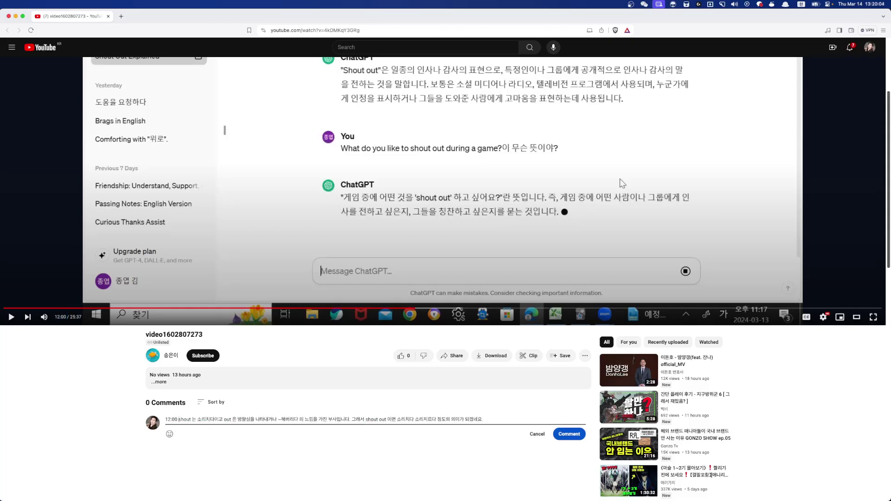
Step: Resume the video, skip forward to the spreadsheet question about shouting out during a game, and pause at 12:57
left_click(391, 244)
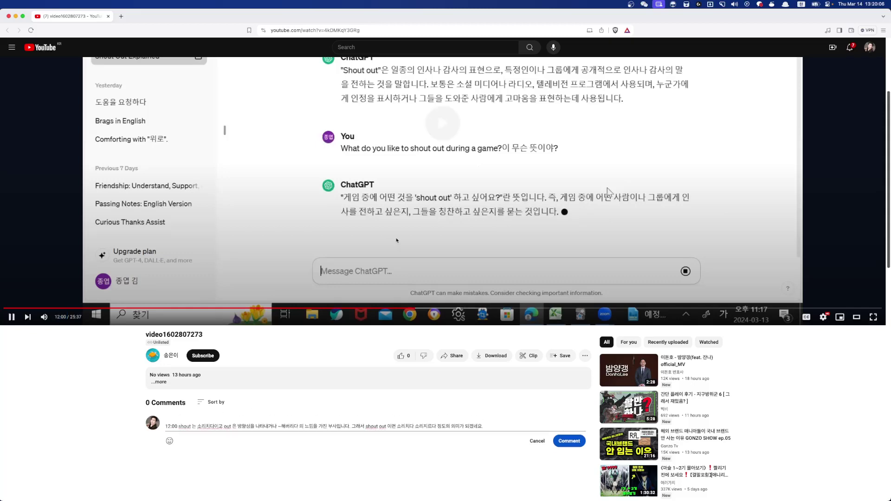
scroll(392, 243, "up", 3)
key("Right")
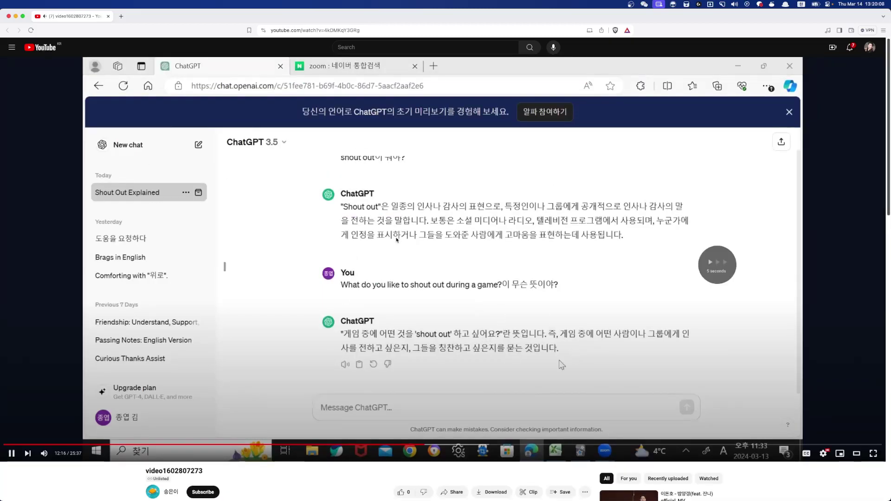
key("Right")
key("Right")
key("Right")
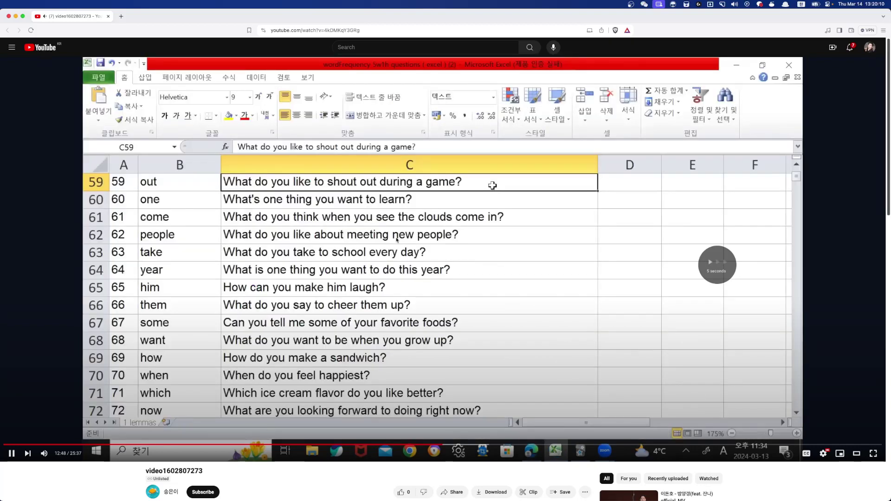
key("Left")
key("Left")
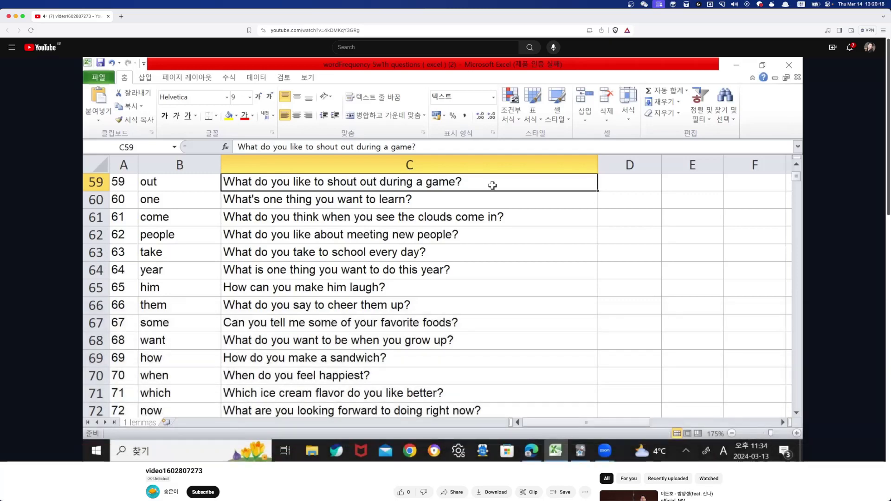
key("space")
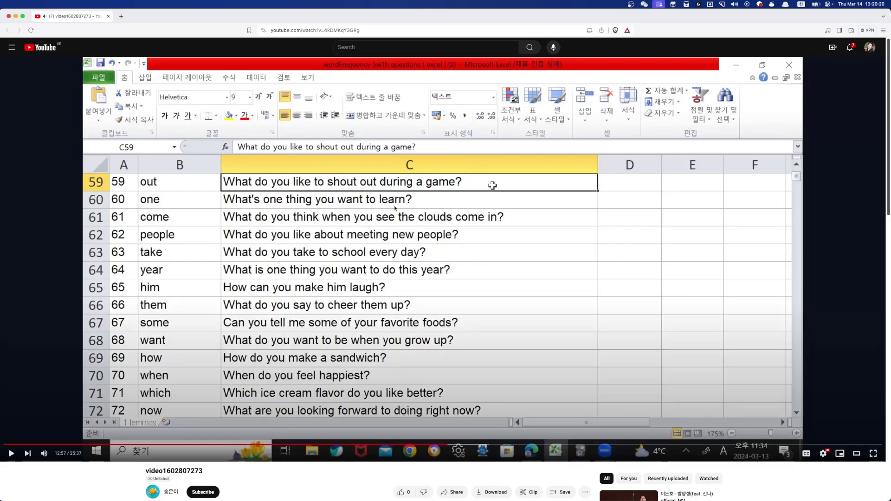
Step: Switch to Anki and close its Statistics window to return to the Stella deck
key("ctrl+Up")
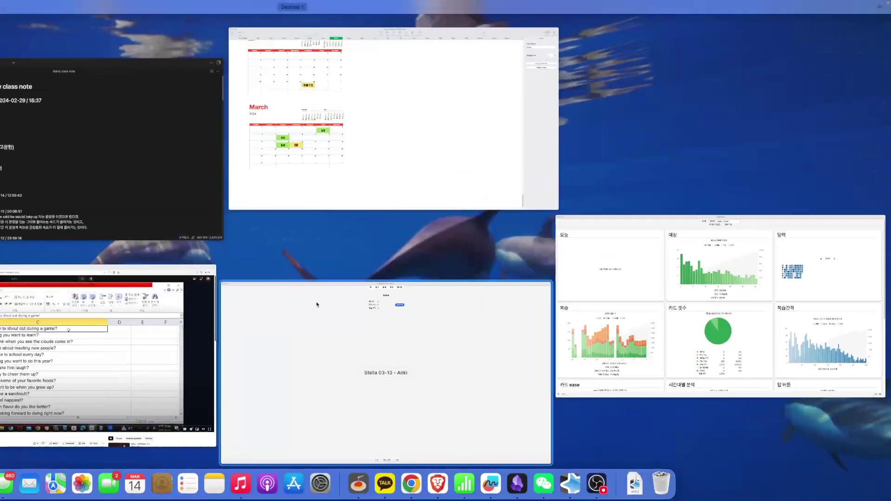
key("Escape")
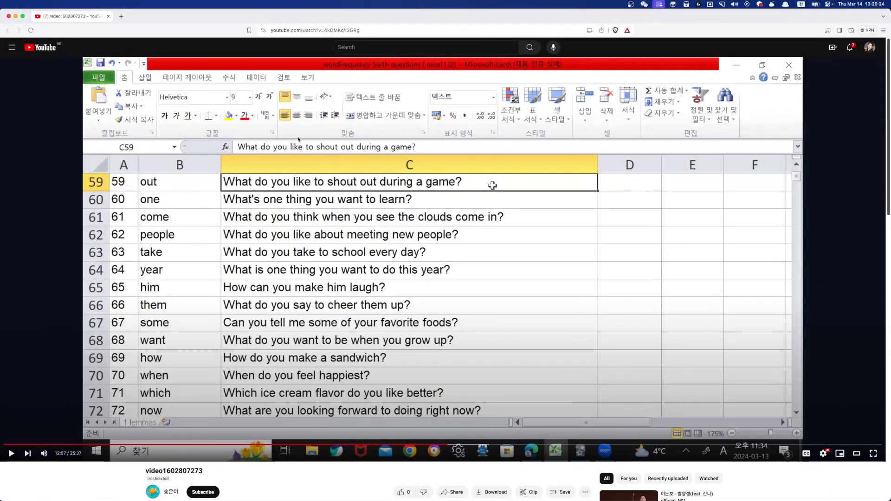
key("super+space")
type("ank")
key("Return")
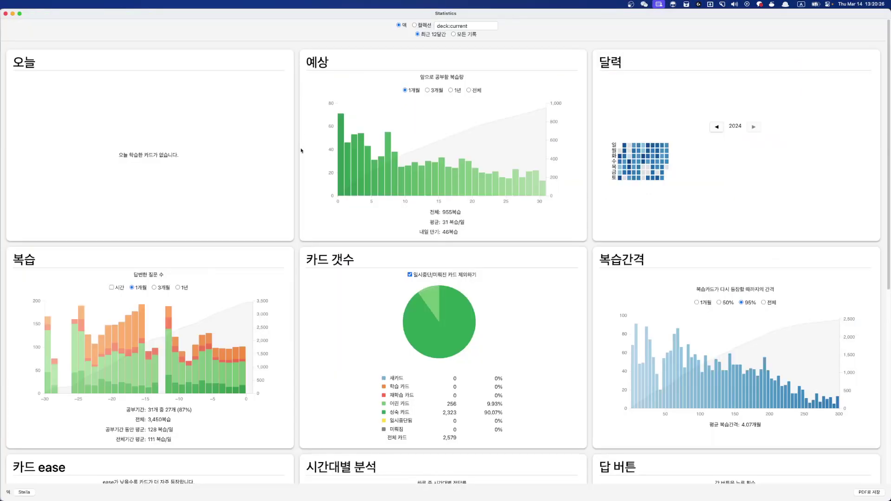
key("Escape")
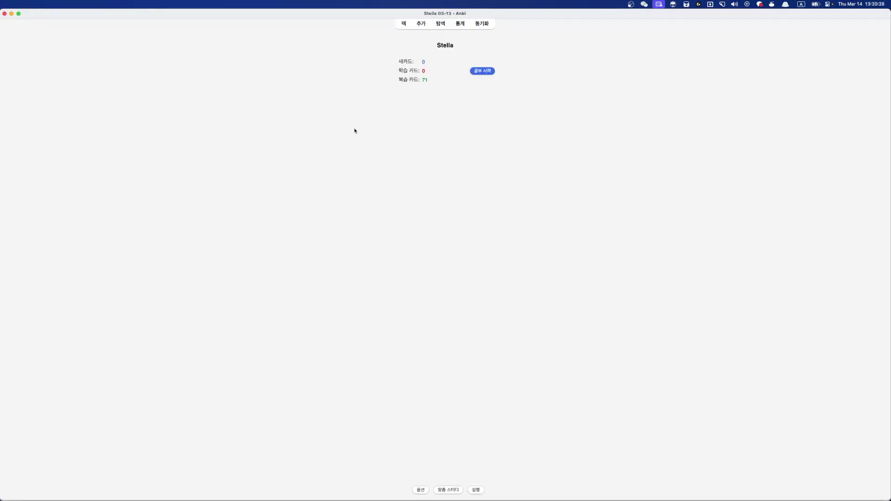
Step: Start adding a new note to the Stella deck and set its note type to Basic
key("a")
double_click(330, 165)
left_click_drag(162, 234, 1, 234)
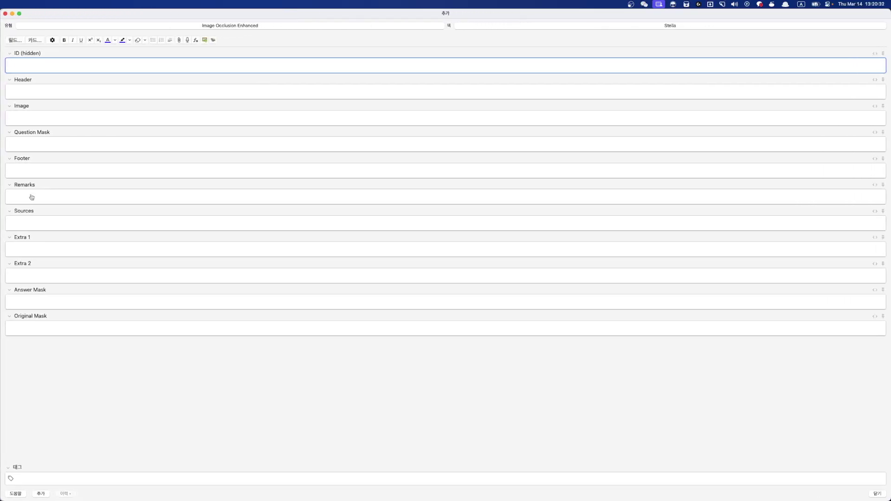
left_click(117, 25)
type("basic")
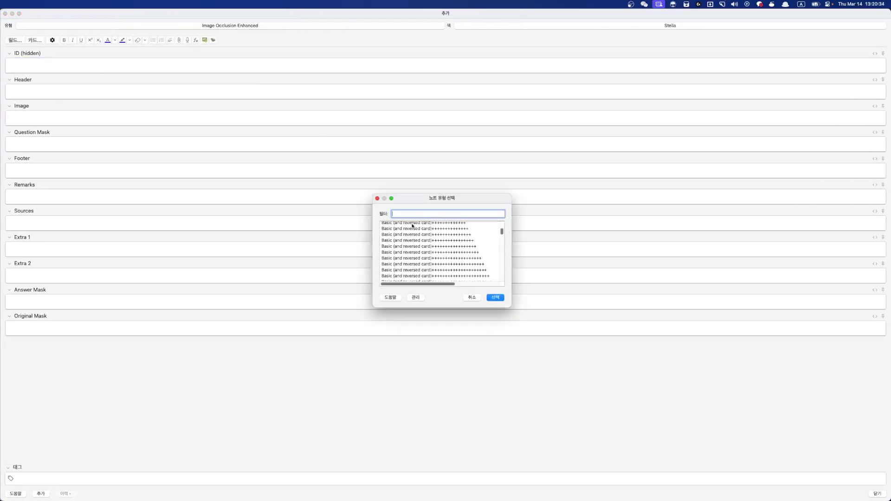
key("Return")
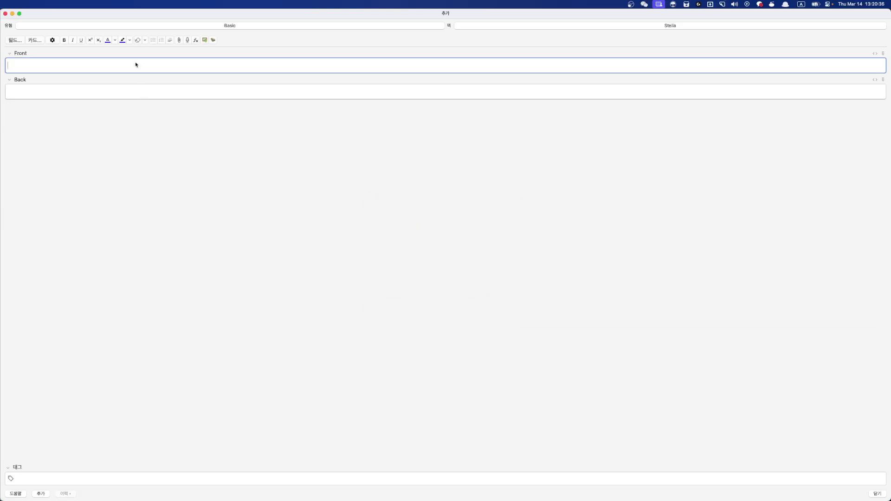
Step: Enlarge the note editor and enter "I don't do a game" as the Front text
key("super+equal")
key("super+equal")
key("super+equal")
type("s")
key("BackSpace")
type("I ")
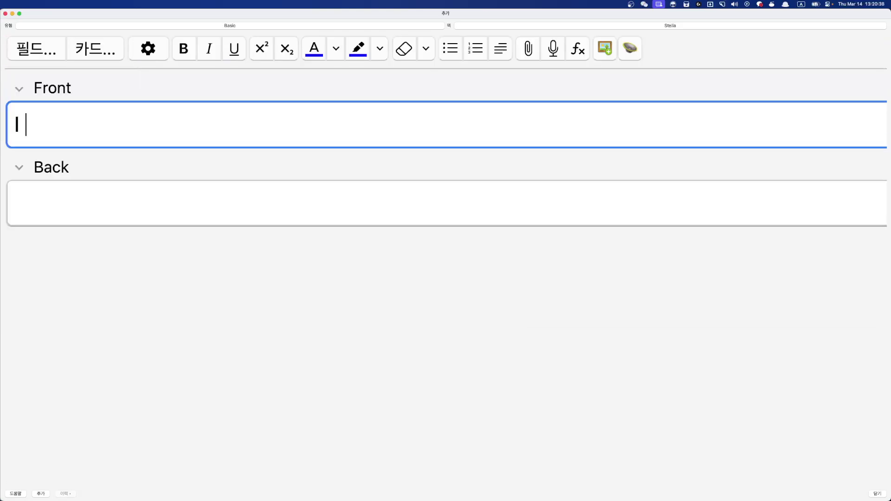
type("don't do a")
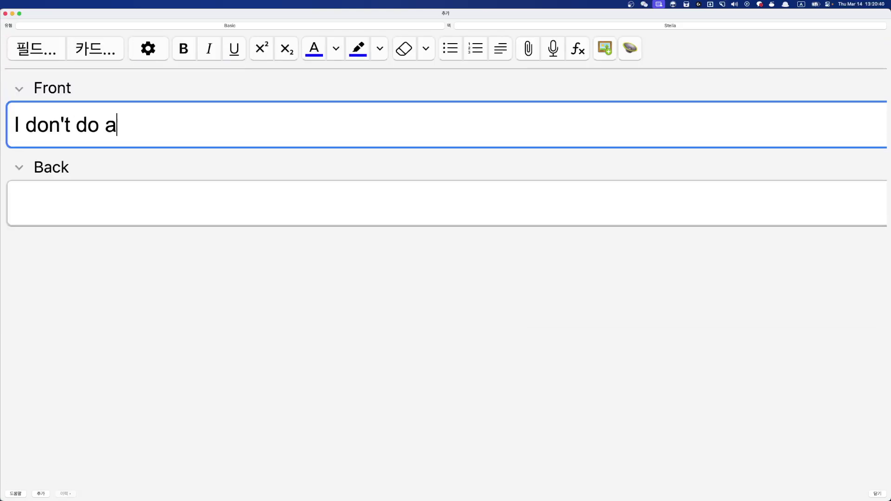
type(" game")
Step: Insert the instruction "다음 문장을 바르게 고치시오" on a new line above the English sentence on the Front
key("super+Left")
key("Return")
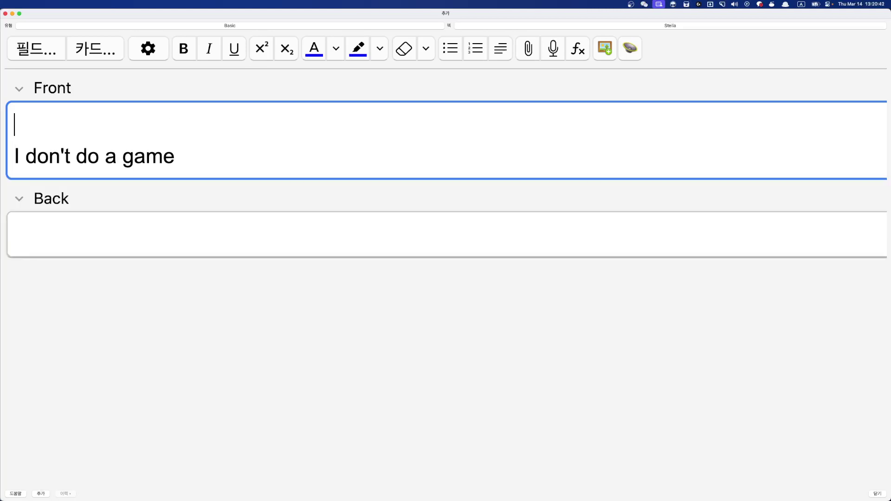
key("ctrl+space")
type("다음 문장을 ㅂ")
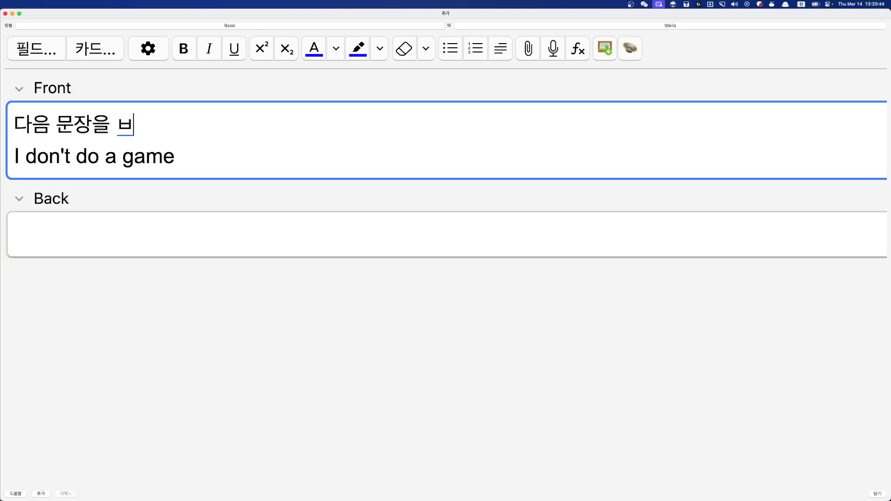
key("BackSpace")
type("바르게 고치시오")
Step: Add the Korean sentence "나는 게임을 하나도 안한다" between the instruction and the English sentence on the Front
key("Return")
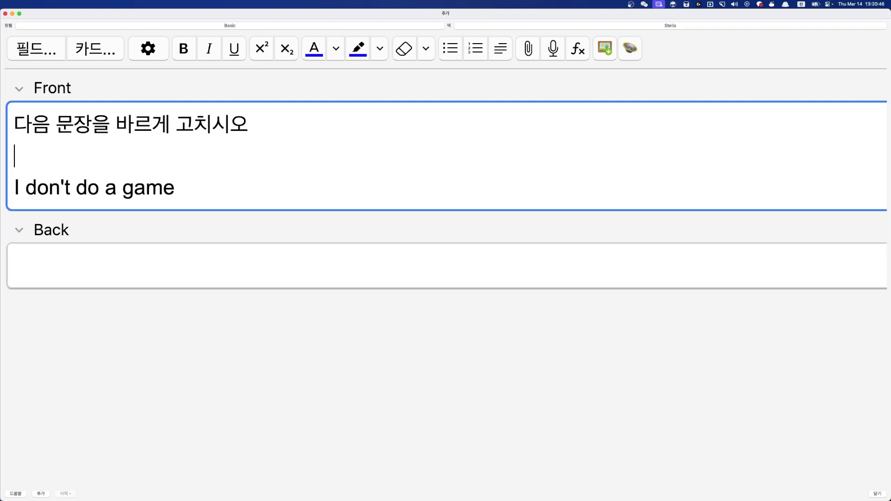
key("ctrl+space")
type("s")
key("BackSpace")
key("ctrl+space")
type("ㄴ")
key("BackSpace")
type("나는 게임을 ")
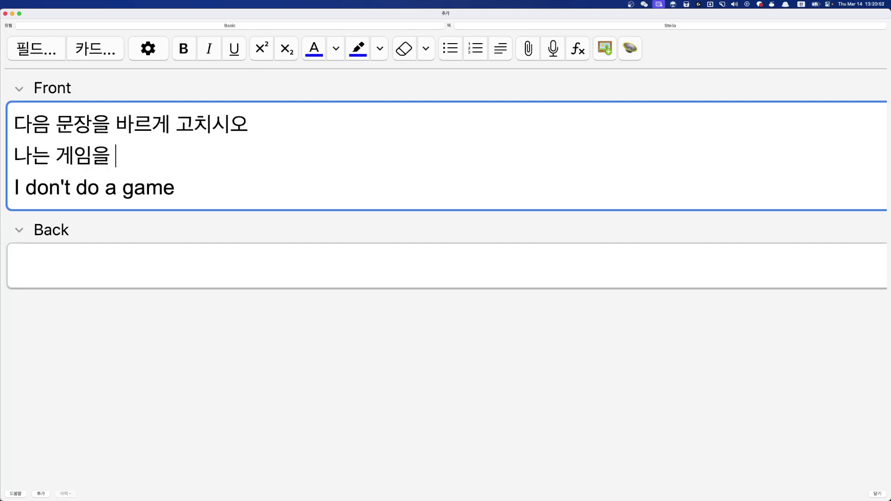
type("한나도 안한다")
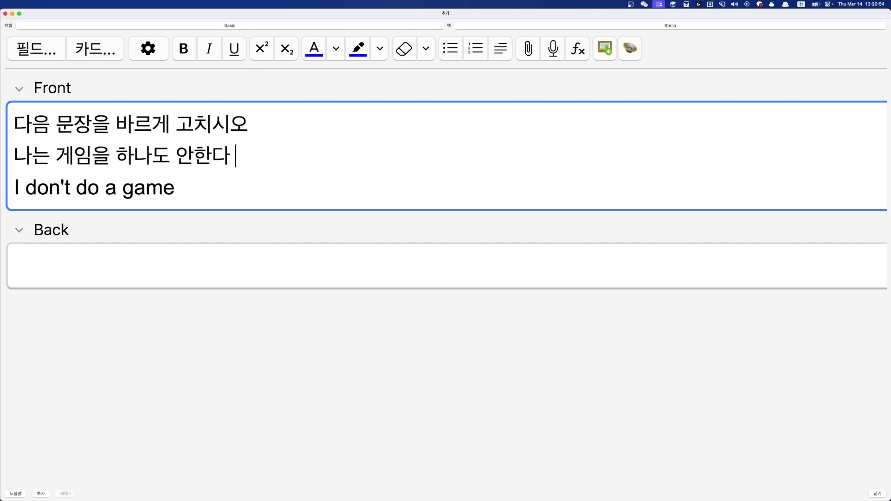
Step: Enter the answer "I don't play a game" on the Back and append generated text-to-speech audio to it
key("Tab")
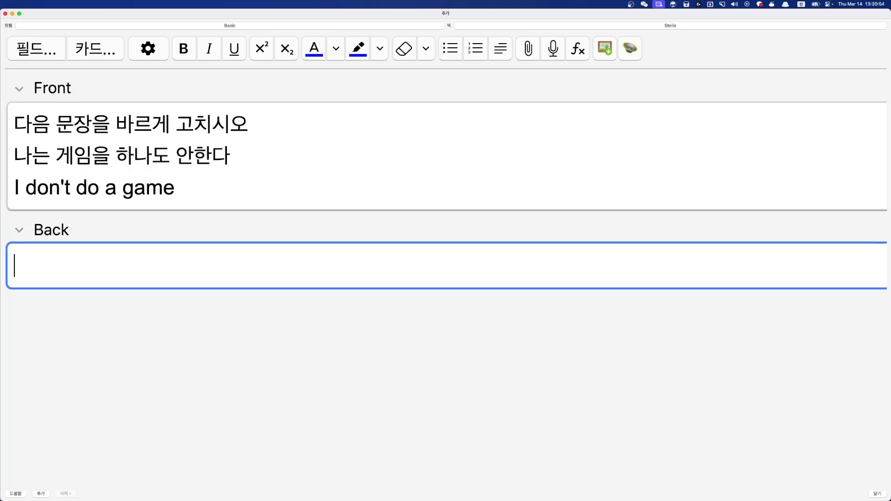
double_click(109, 187)
left_click(169, 265)
type("ㄴ")
key("BackSpace")
key("ctrl+space")
type("I don't play a game")
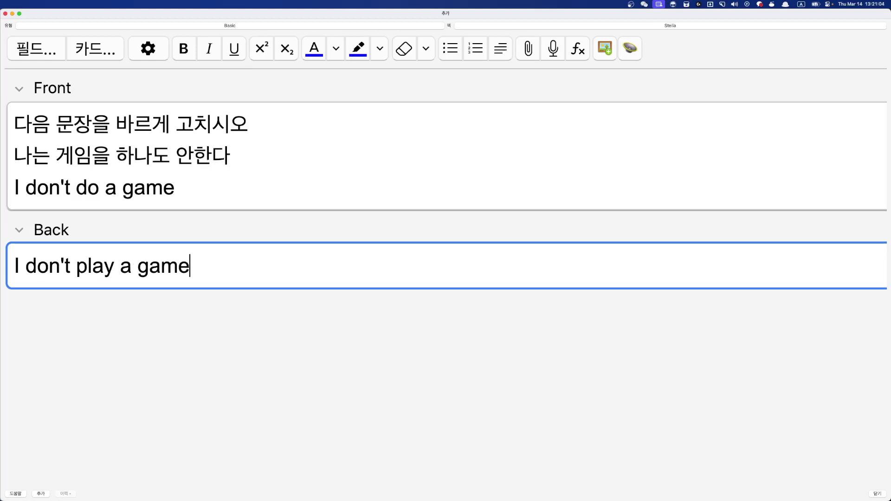
key("ctrl+t")
key("Return")
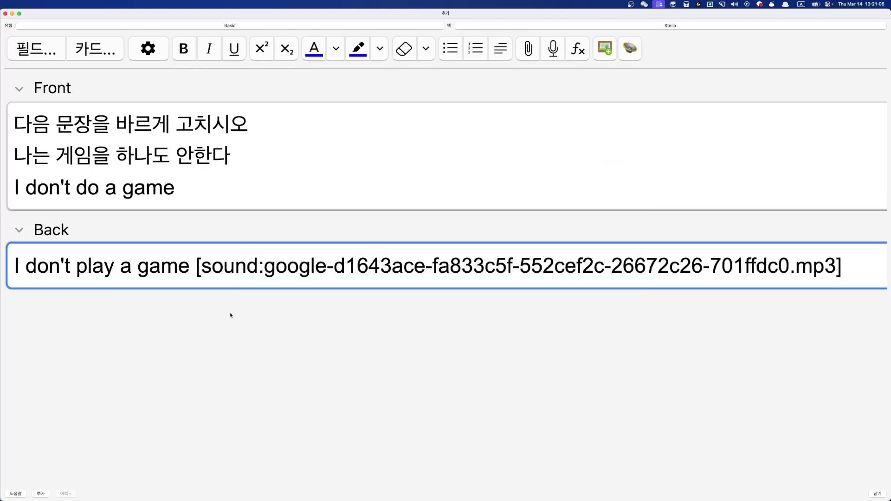
Step: Add the explanation "1. 영어는 명사마다 어울리는 동사가 있고, 게임에 어울리는 동사는 play 입니다" on a new line below the answer
key("Return")
type("1. ")
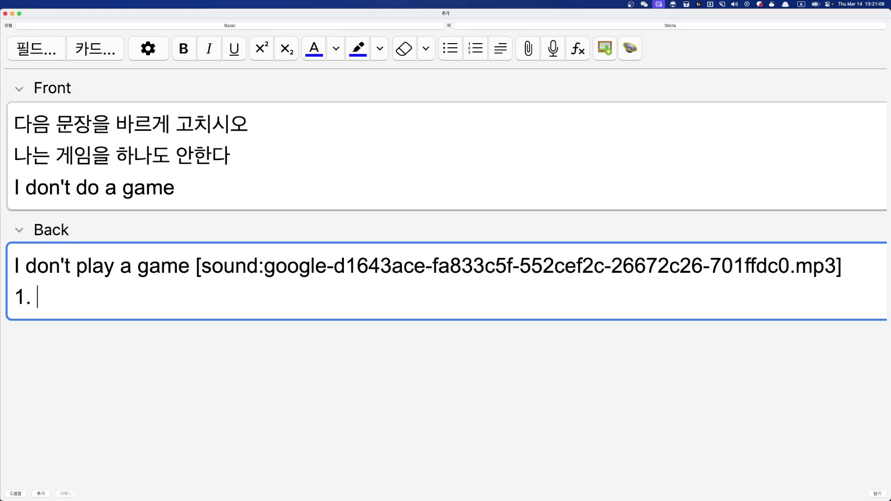
type("영ㅇ어는 명사마대")
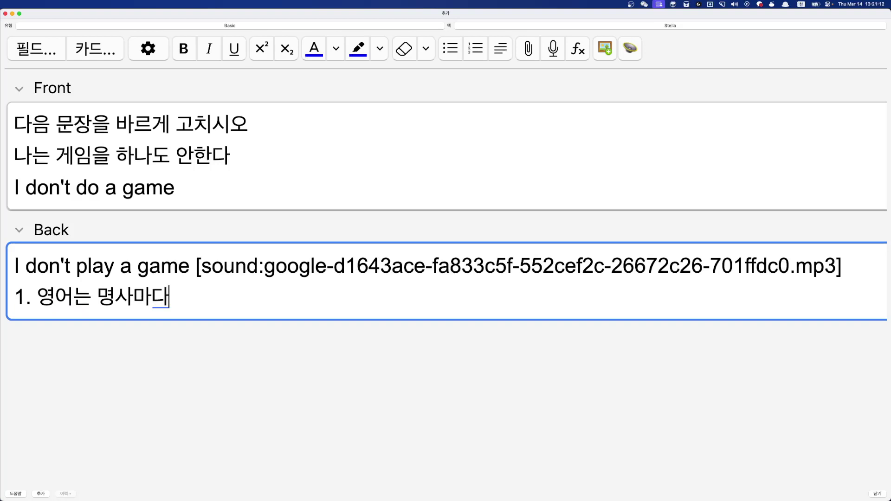
key("BackSpace")
type("다 어울리는 동삭")
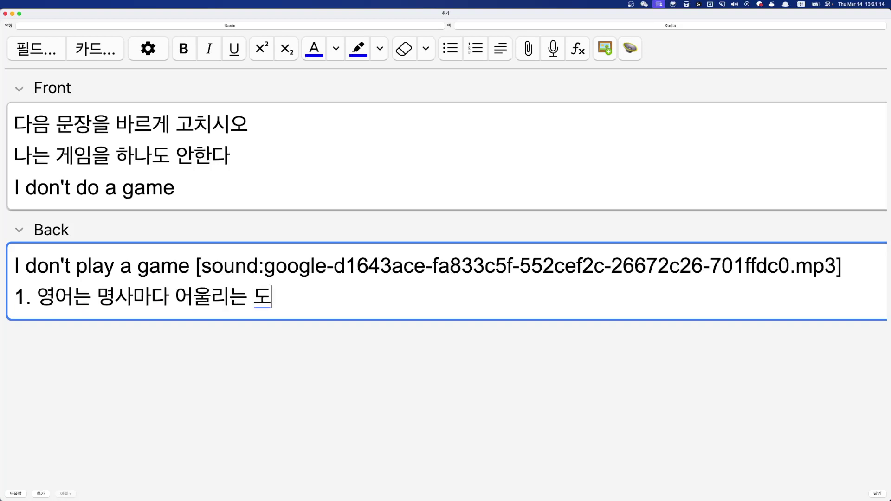
type("가 있고, ㄴ")
key("BackSpace")
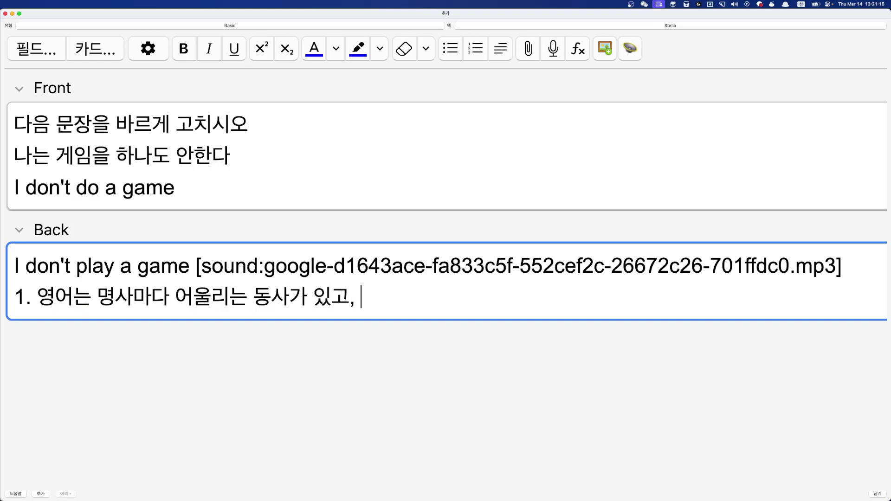
type("게임에 얼")
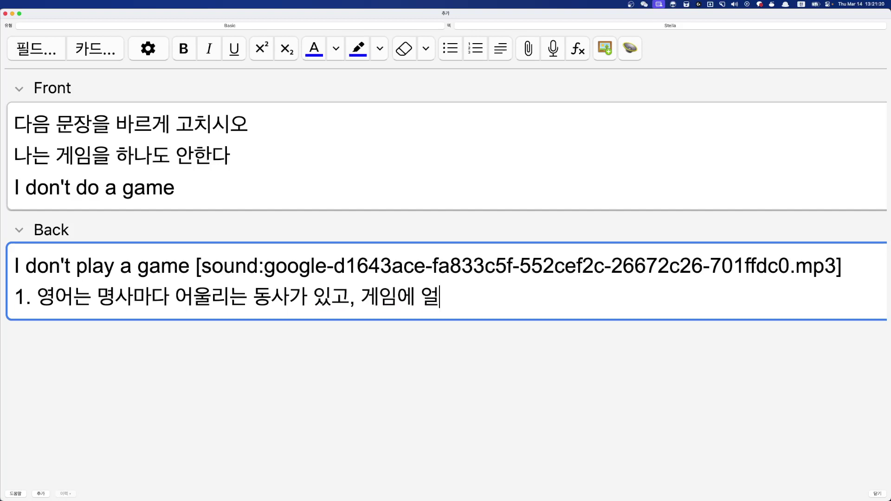
key("BackSpace")
type("울리는 동사는")
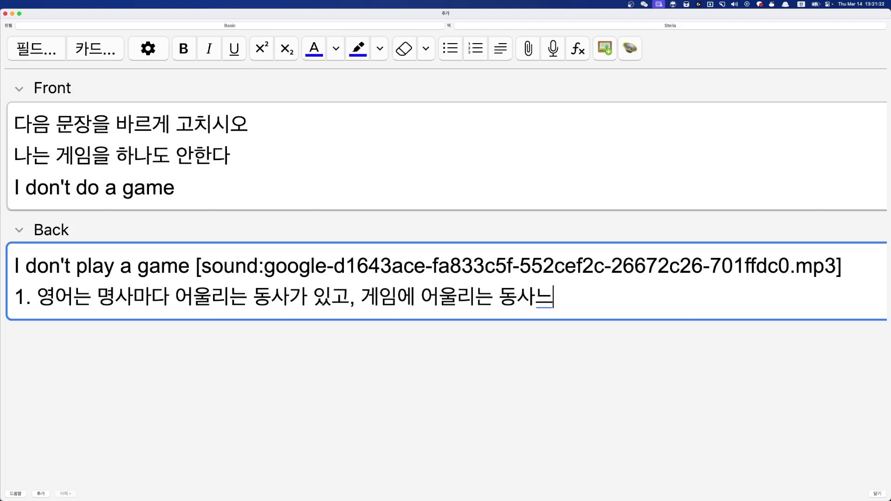
key("Caps_Lock")
type("play")
key("Caps_Lock")
type("입니다")
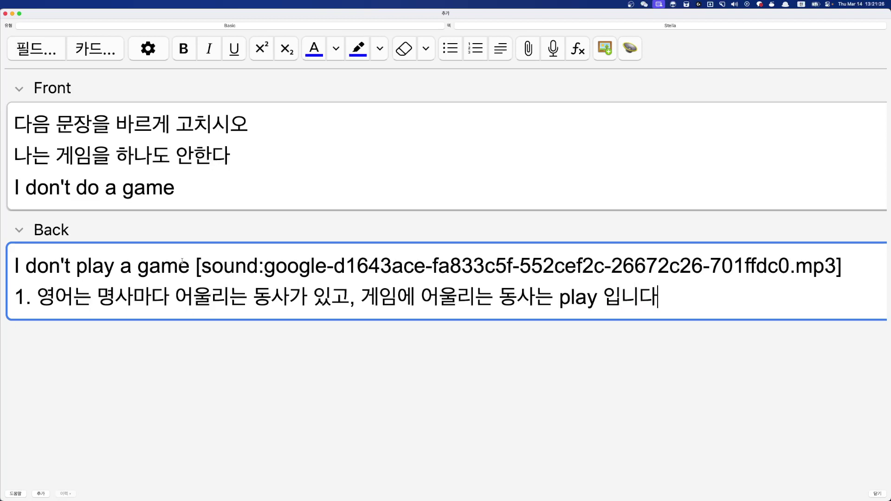
Step: Copy the complete Front text, add the finished card, and paste the text into the Front of a new card
left_click_drag(182, 261, 170, 222)
left_click_drag(180, 190, 129, 83)
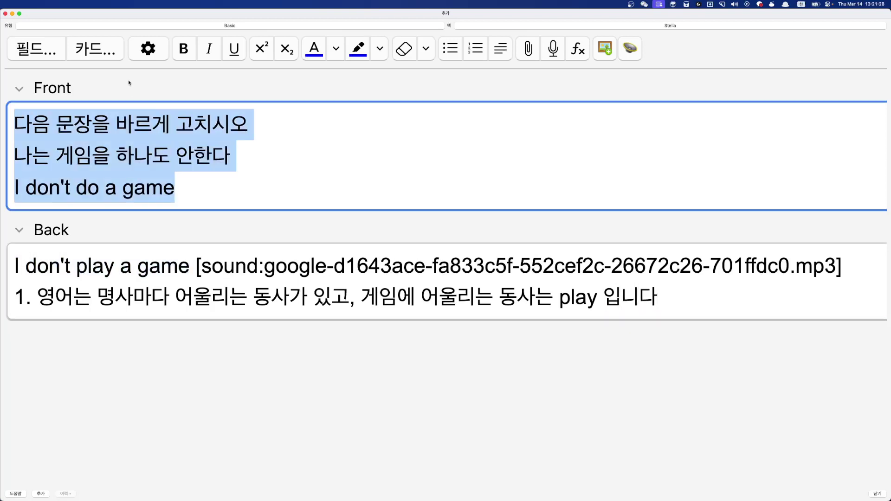
key("super+Return")
key("shift+super+v")
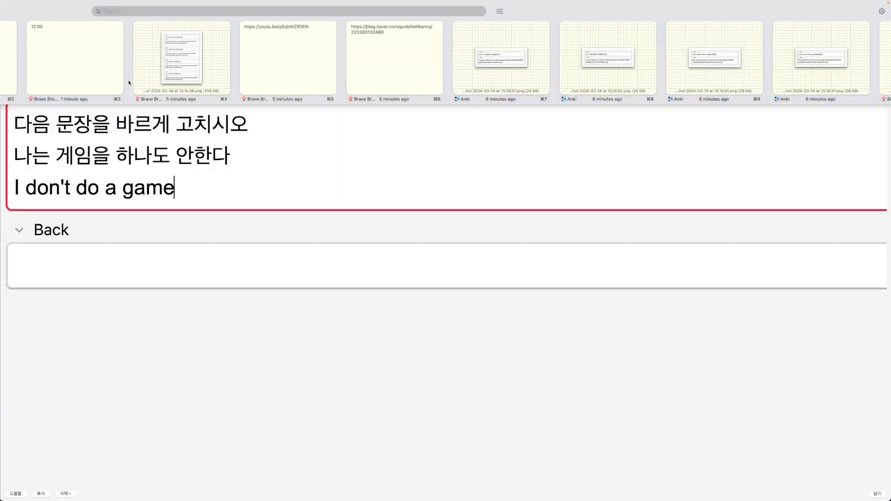
Step: Paste the answer "I don't play a game" from the clipboard history into the Back of the new card
key("Tab")
key("super+Tab")
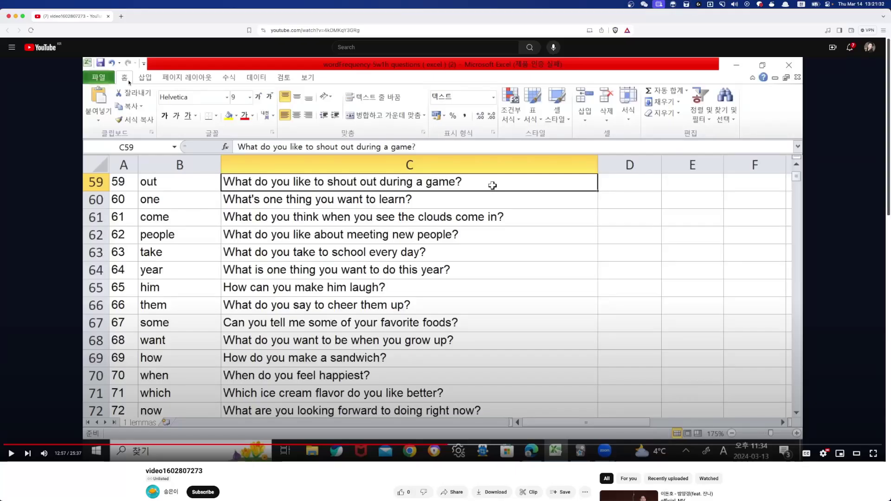
key("super+Tab")
key("shift+super+v")
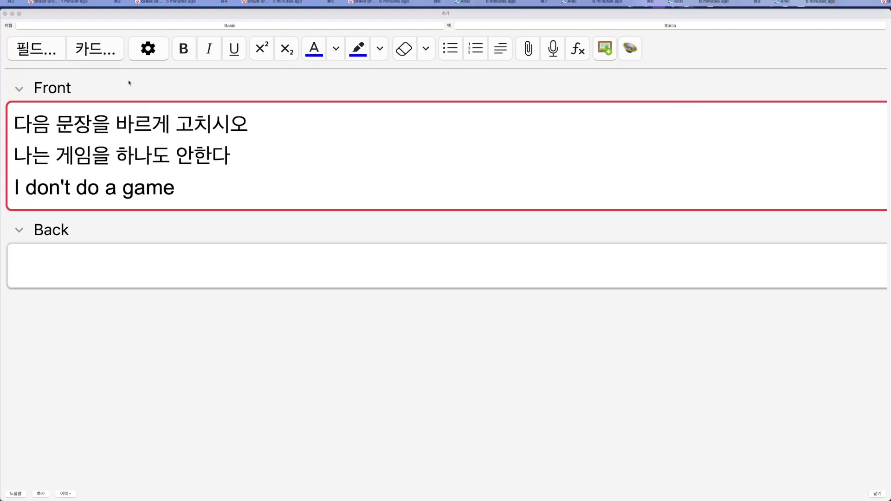
key("Return")
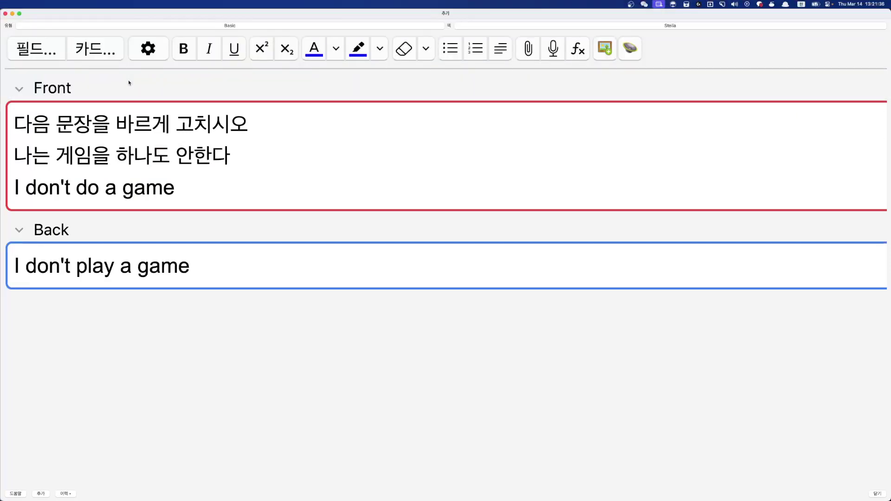
Step: Change the note type to "Basic (type in the answer)" and add the card to the deck
left_click(168, 27)
left_click(437, 249)
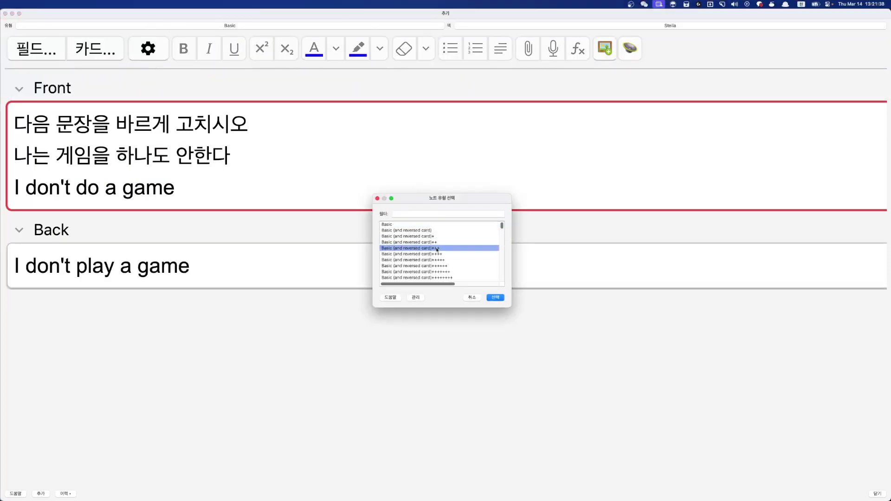
scroll(436, 250, "down", 10)
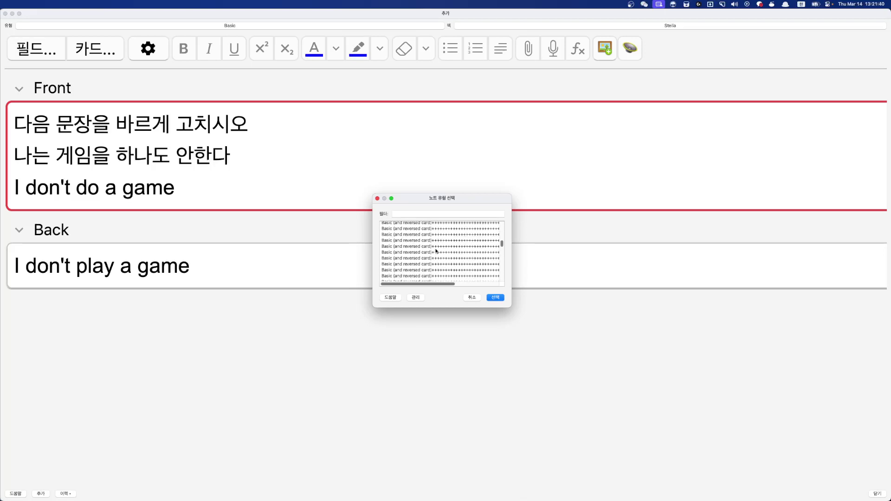
scroll(436, 250, "down", 5)
left_click(427, 249)
left_click(426, 244)
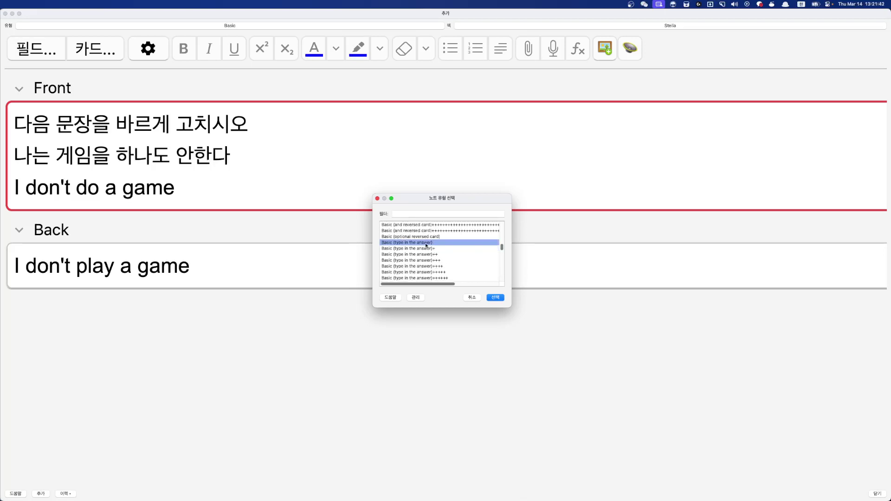
double_click(426, 243)
key("ctrl+Return")
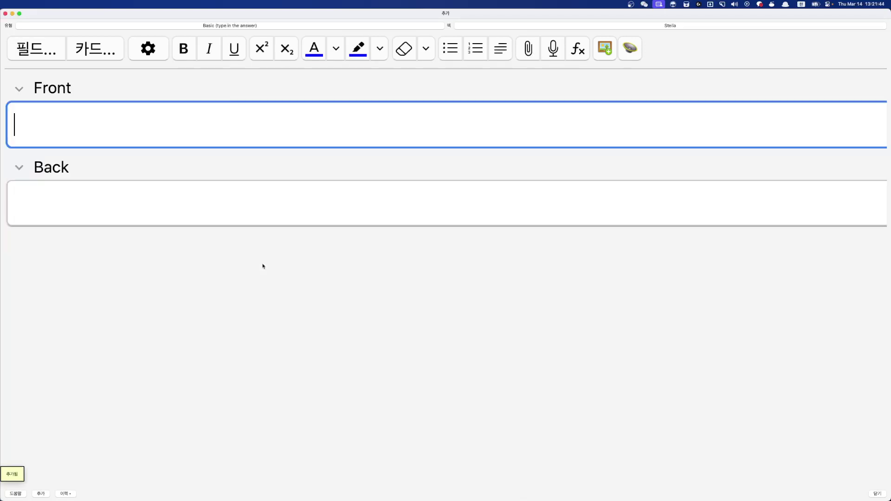
Step: Switch to the YouTube lesson video and play the next passage in short stretches to hear the student's sentence
key("super+Tab")
left_click(379, 272)
left_click(378, 272)
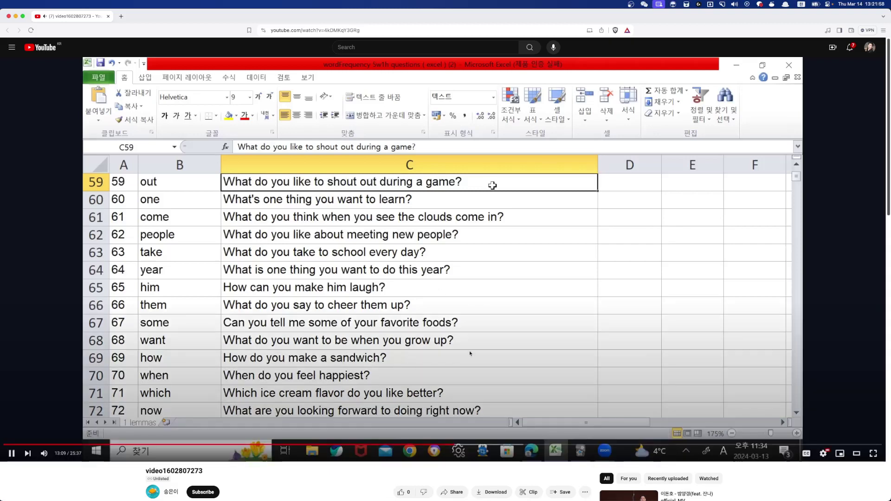
left_click(425, 357)
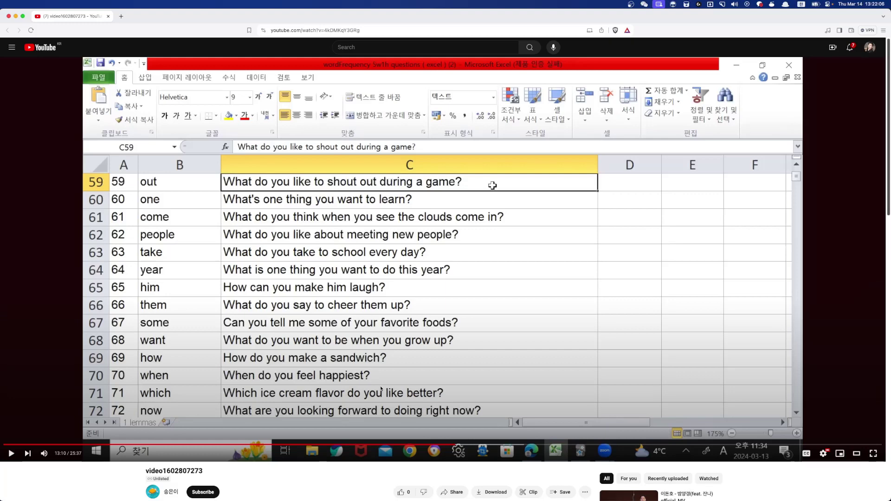
key("space")
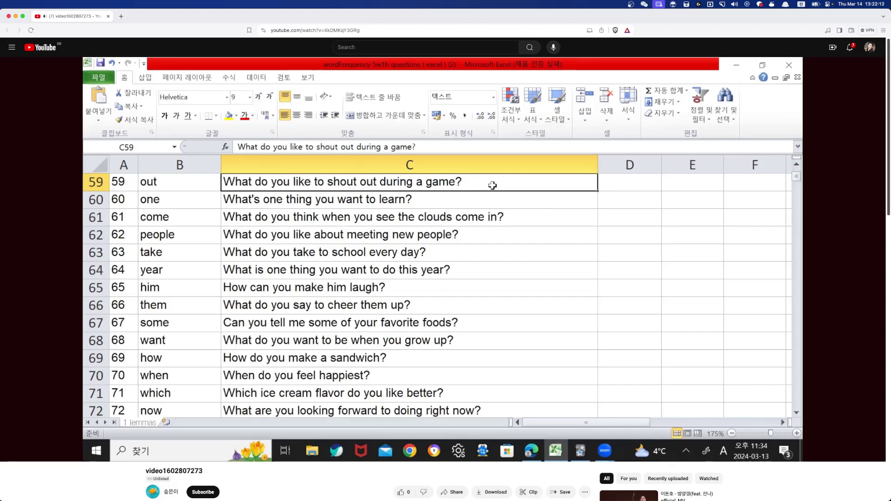
left_click(381, 389)
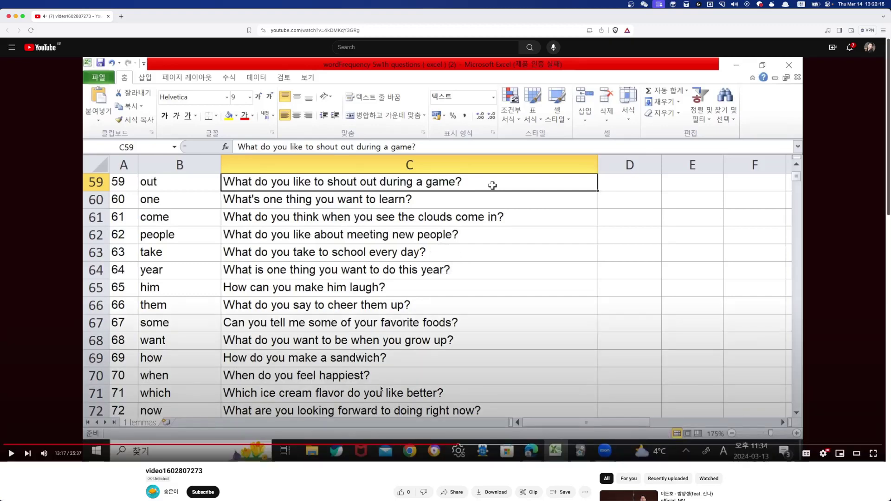
Step: Switch back to Anki and enter the sentence start "most my games are" on the Front of the new card
key("super+Tab")
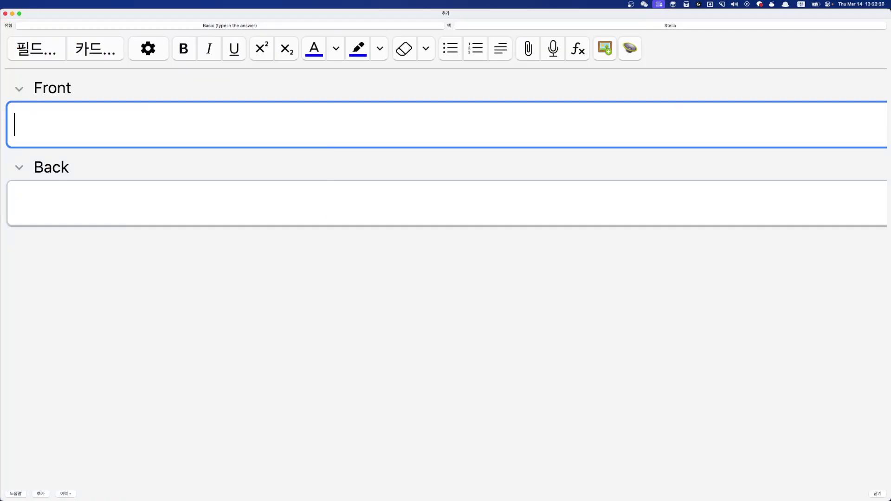
key("Caps_Lock")
type("most s")
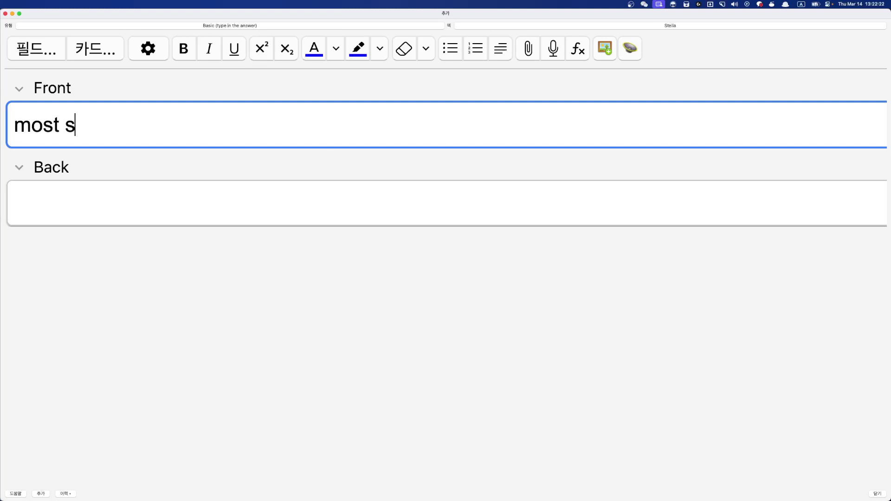
key("BackSpace")
type("my games are")
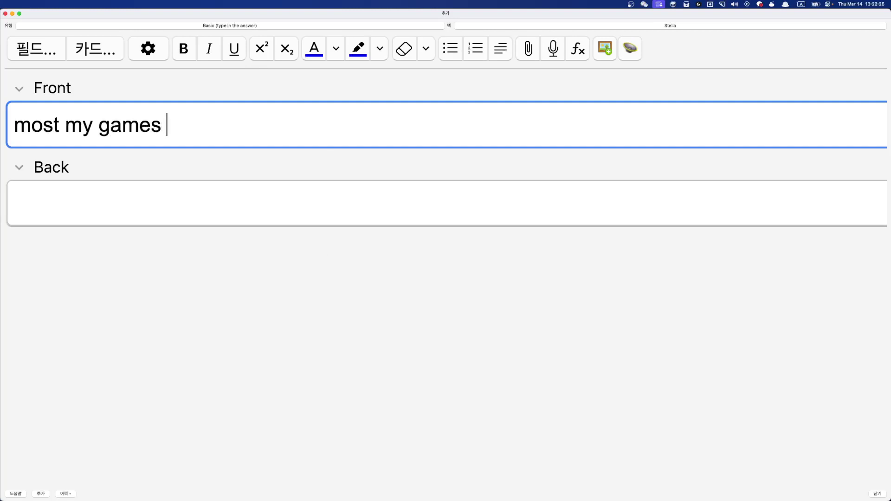
key("BackSpace")
key("shift+Left")
key("shift+Left")
key("shift+Left")
key("shift+Right")
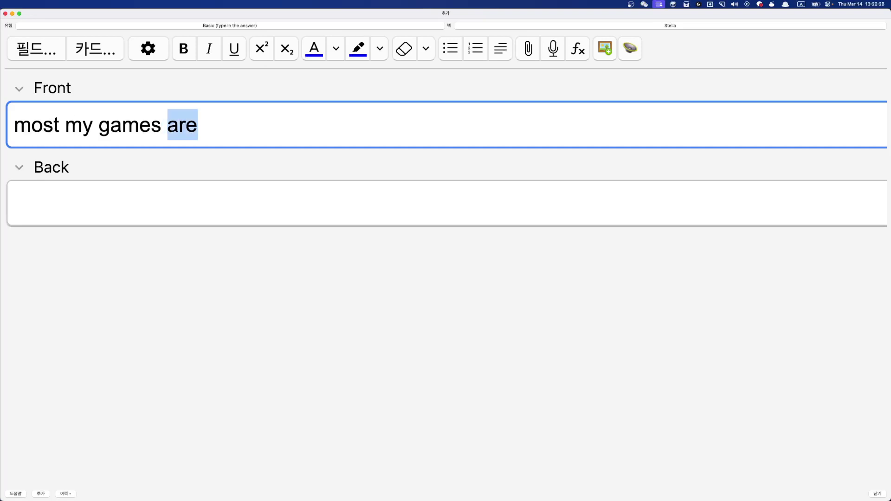
Step: Insert the instruction "다음 문장을 바르게 고치시오" on a new line above "most my games are" on the Front
key("Up")
key("Return")
key("Up")
type("s")
key("BackSpace")
key("ctrl+space")
type("ㄴ")
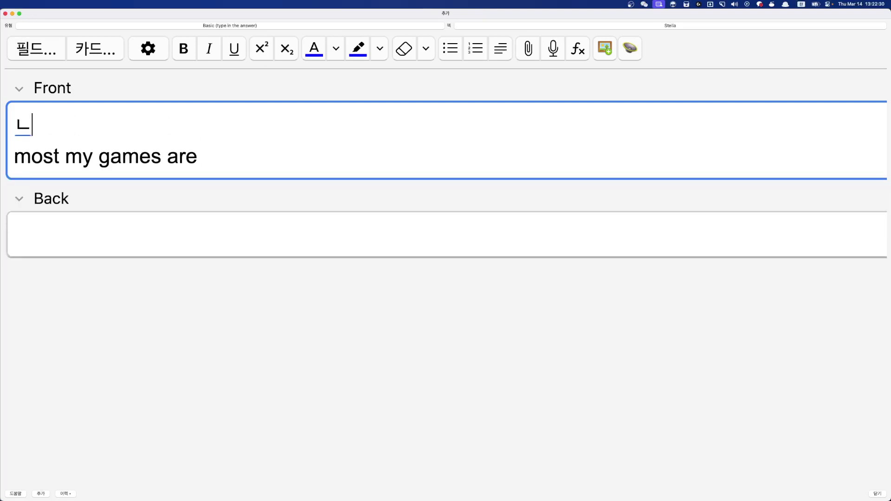
key("BackSpace")
type("다음 문장을 바르게 고치")
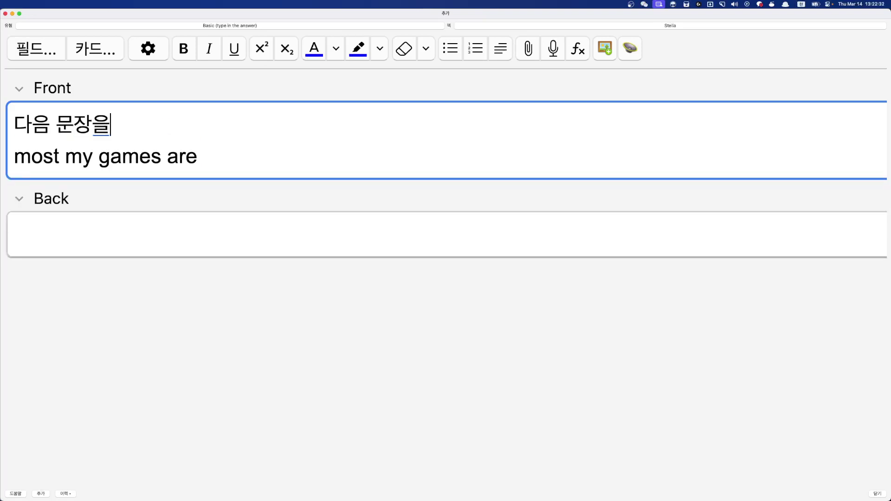
type("시오")
Step: Listen to more of the YouTube video, then complete the English sentence on Anki's Front with "single-player"
key("super+Tab")
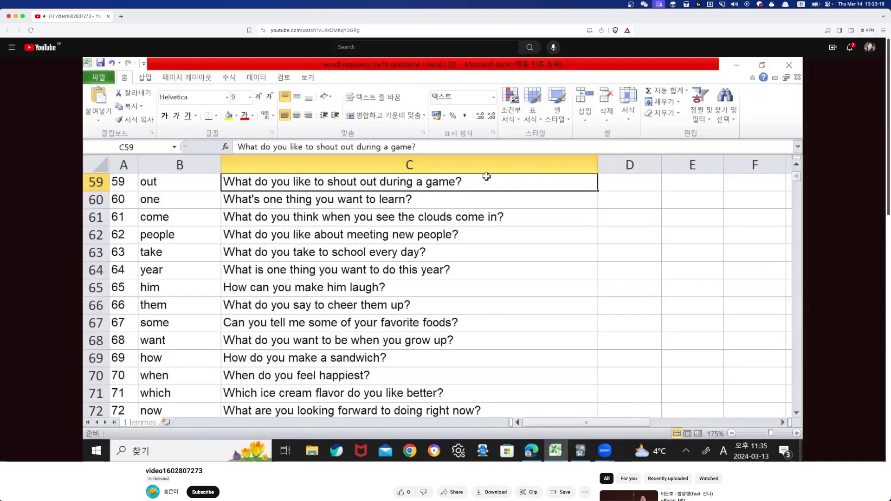
key("super+Tab")
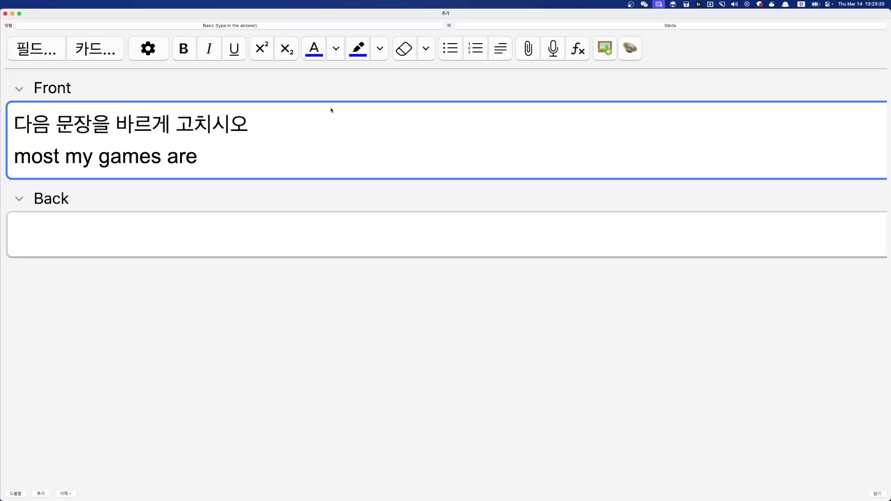
key("Down")
type("ㄴ")
key("BackSpace")
key("Caps_Lock")
type("s")
key("BackSpace")
type("single")
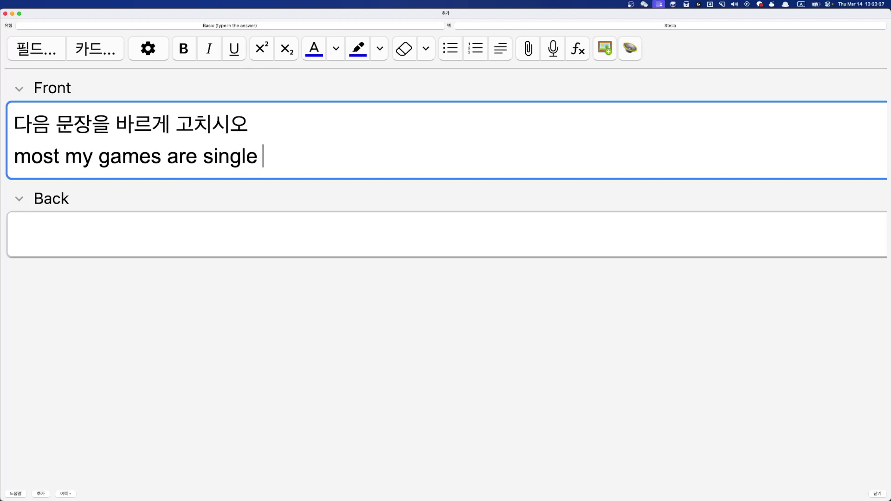
key("BackSpace")
type("-player")
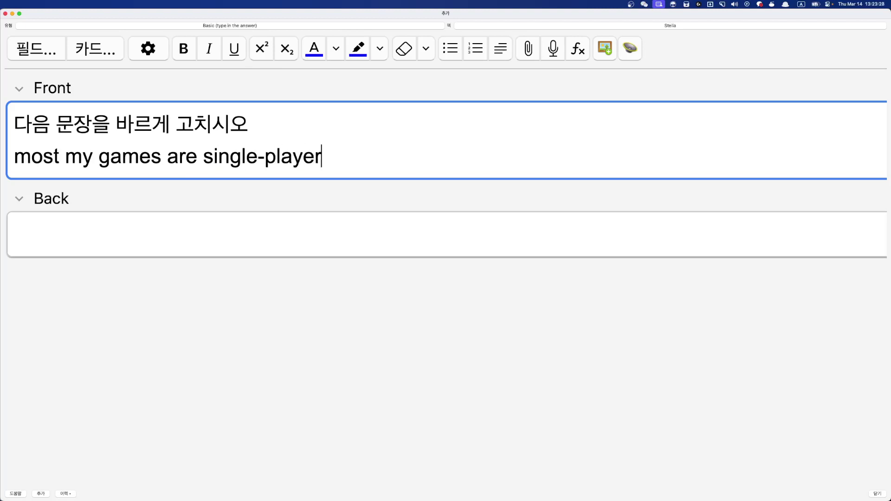
Step: Copy the English sentence to the Back and correct it to "most of my games are single-player"
key("super+Tab")
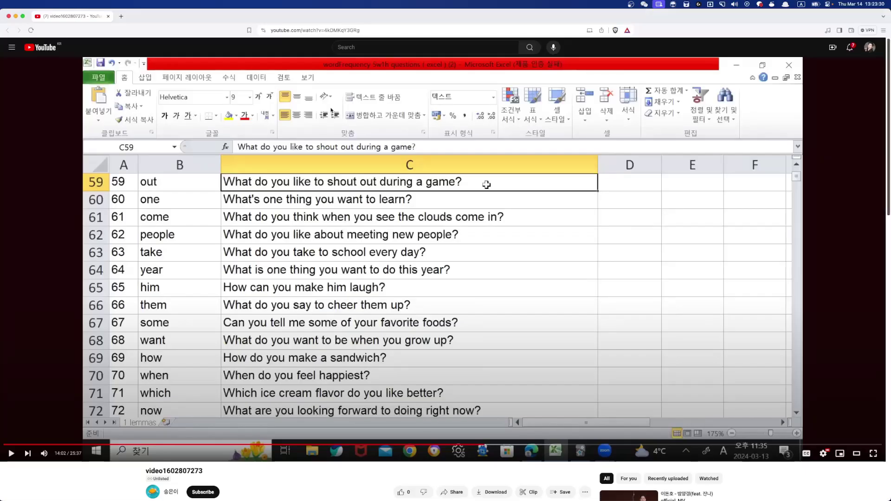
key("super+Tab")
double_click(250, 167)
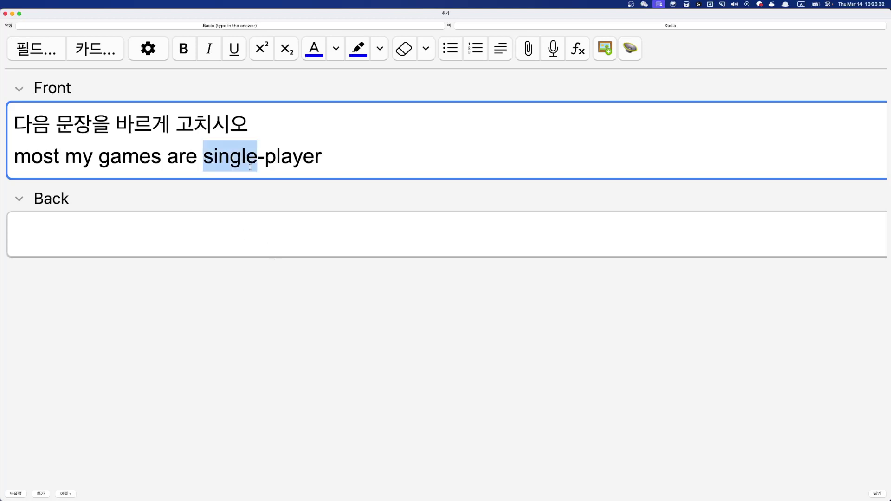
triple_click(250, 168)
key("super+c")
left_click(224, 235)
key("super+v")
key("super+Left")
key("Right")
key("Right")
key("Right")
key("Right")
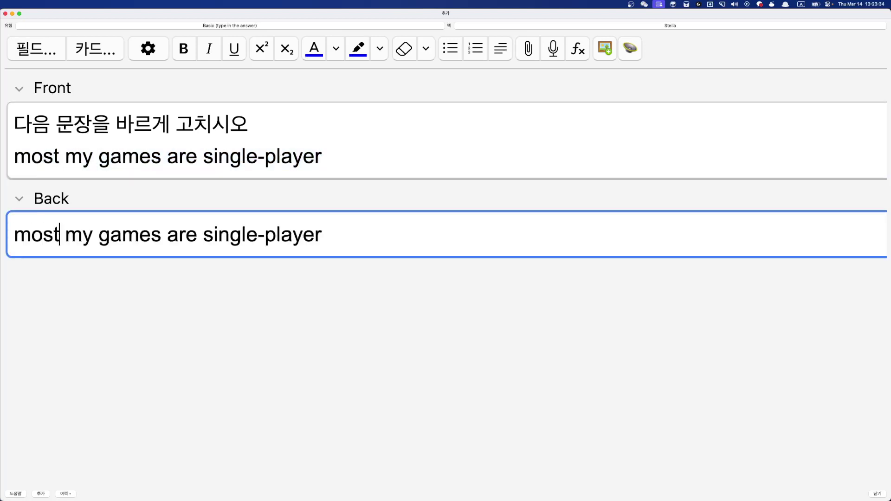
key("Right")
type("of s")
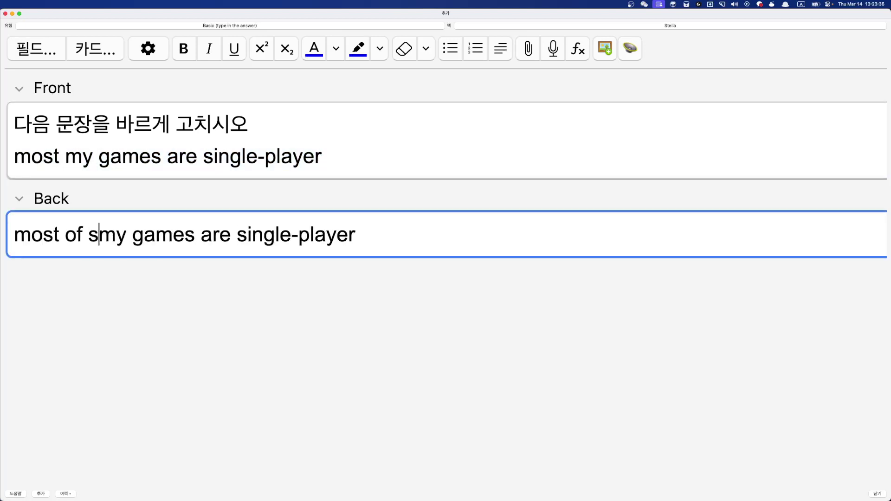
key("BackSpace")
Step: Append generated text-to-speech audio to the corrected sentence on the Back
key("super+Right")
key("super+Left")
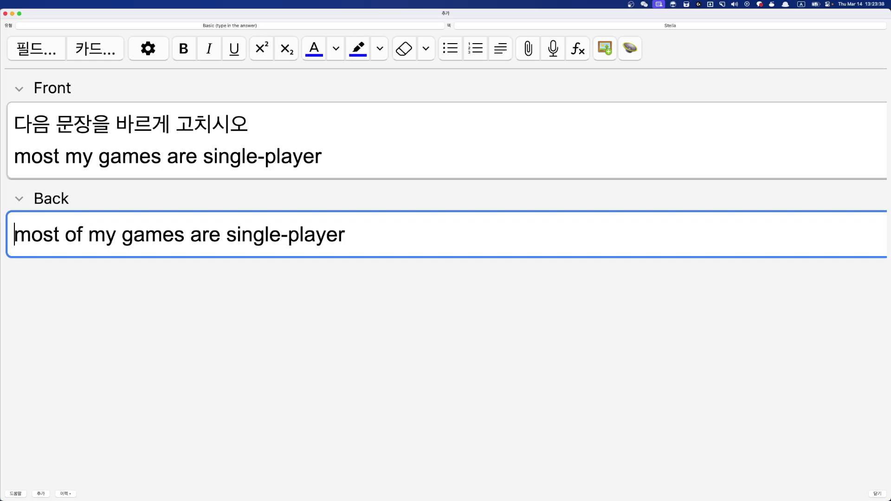
key("Right")
key("Right")
key("Right")
key("Right")
key("Right")
key("shift+alt+Right")
key("super+Right")
key("super+t")
key("Return")
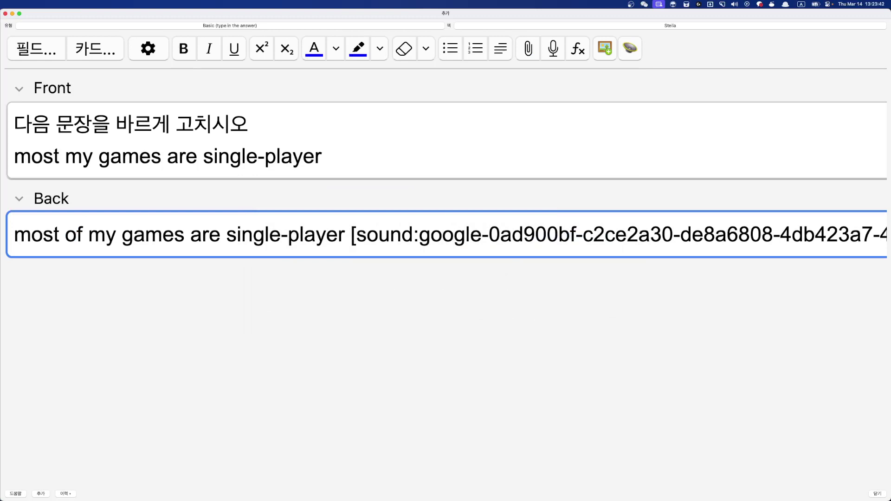
key("Return")
type("s")
key("BackSpace")
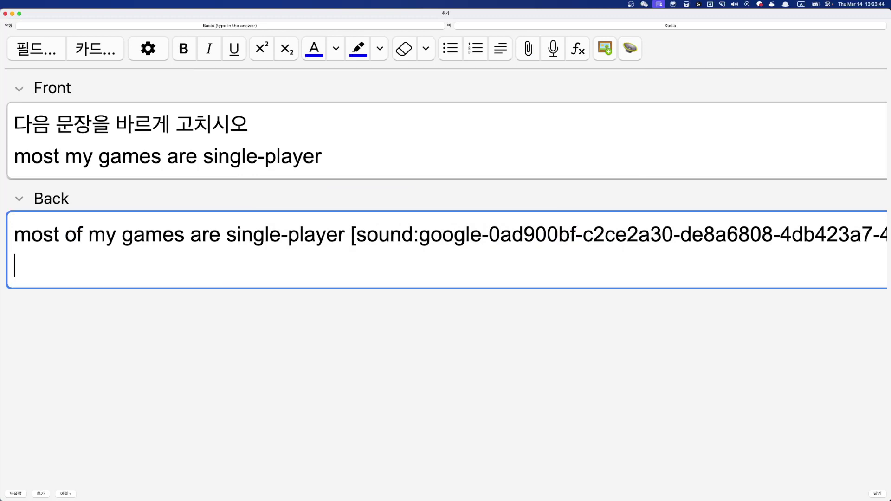
type("1. s")
key("BackSpace")
key("BackSpace")
key("BackSpace")
key("BackSpace")
key("BackSpace")
Step: Delete the generated sound tag from the Back, leaving only the sentence "most of my games are single-player"
key("super+a")
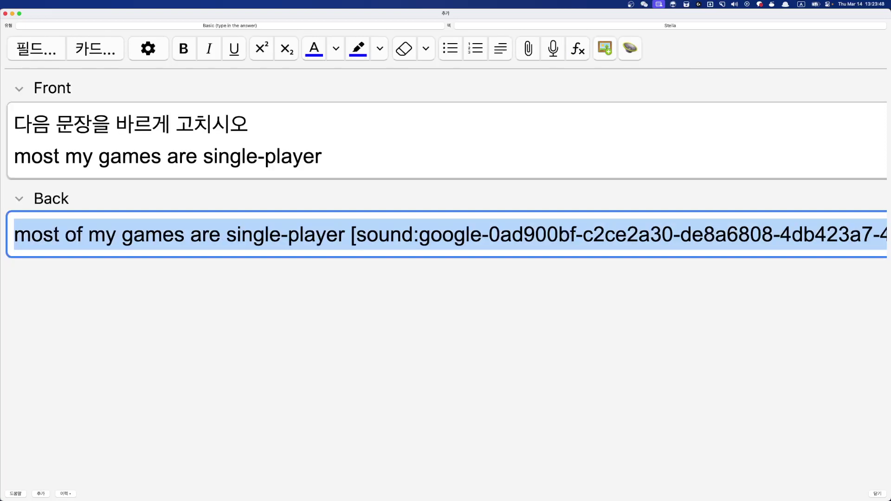
key("shift+Right")
key("shift+Right")
key("shift+Right")
key("shift+Right")
key("shift+Right")
key("shift+Right")
key("shift+Right")
key("shift+Right")
key("shift+Right")
key("shift+Right")
key("shift+Right")
key("shift+Right")
key("shift+Right")
key("shift+Right")
key("shift+Right")
key("shift+Right")
key("shift+Right")
key("shift+Right")
key("shift+Right")
key("shift+Right")
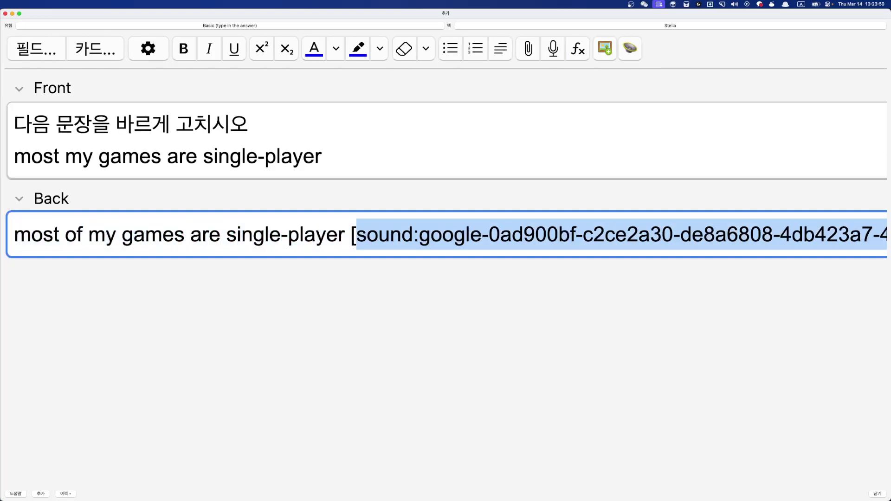
key("shift+Left")
key("BackSpace")
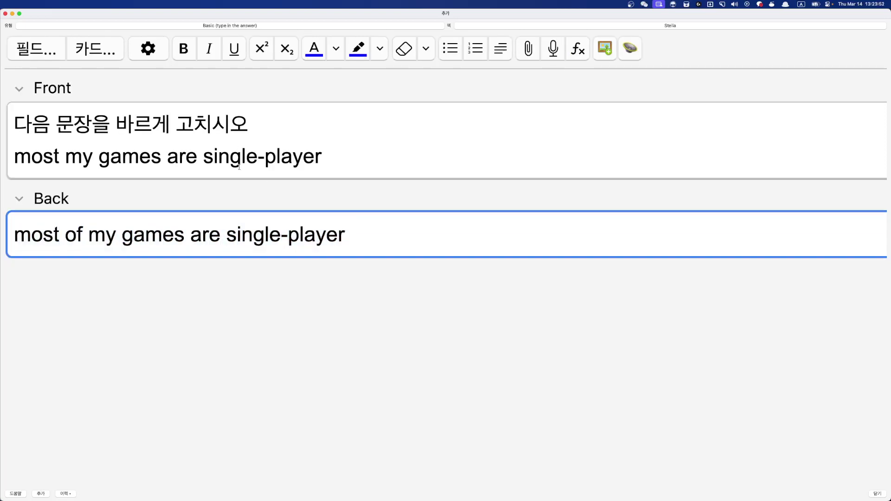
Step: Insert the Korean line "내가 가진 대부분의 게임들은 1인용이다" above the English sentence on the Front
key("super+a")
key("shift+Tab")
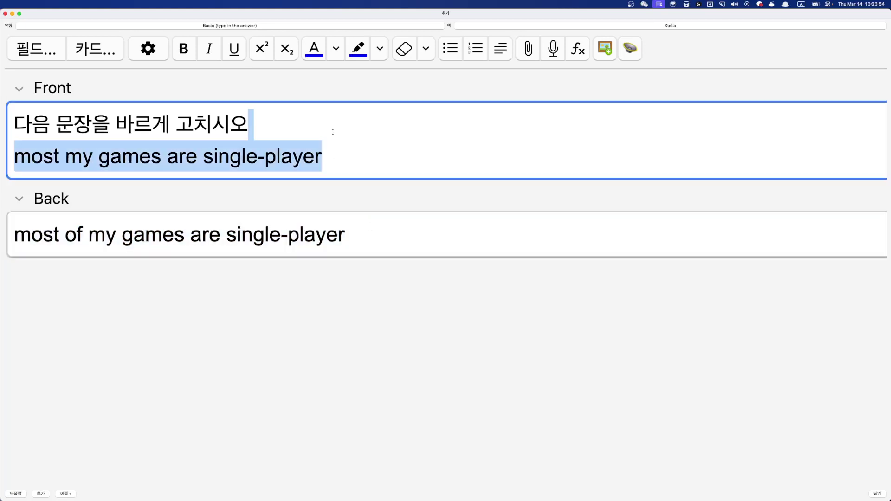
left_click(332, 131)
key("Return")
type("s")
key("BackSpace")
key("ctrl+space")
type("내가 가진 댑")
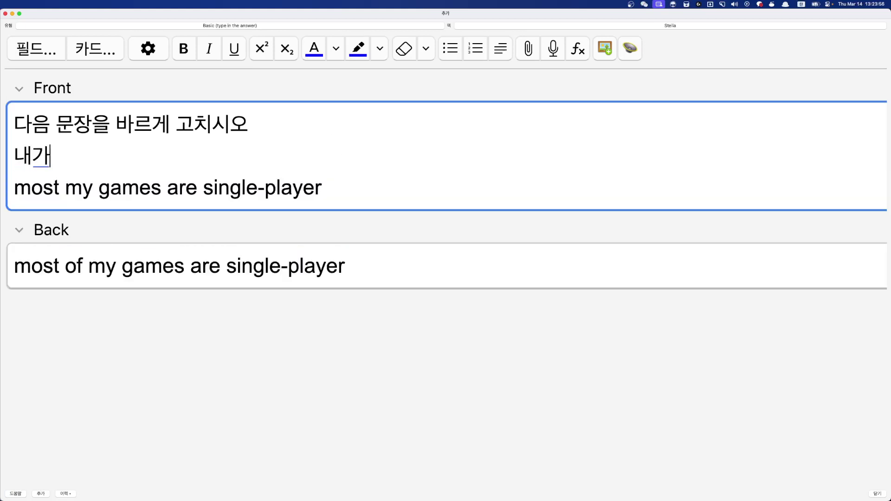
type("부분의 게임들은 1")
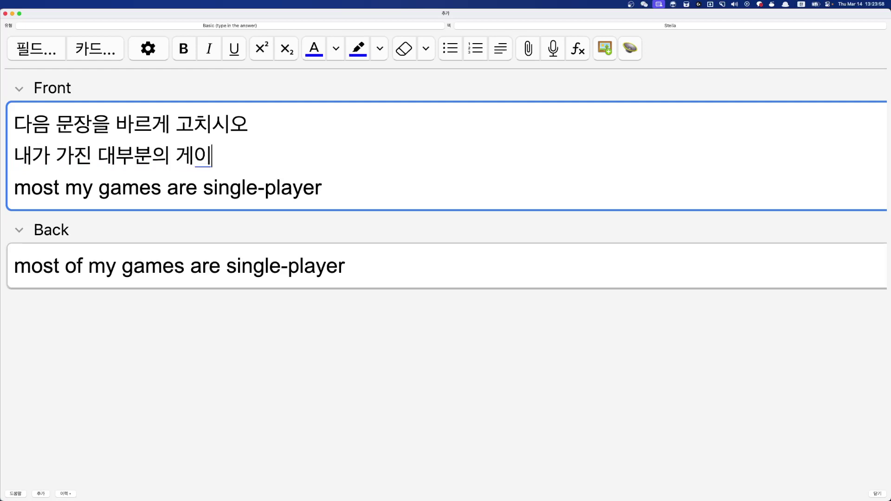
type("인용이다")
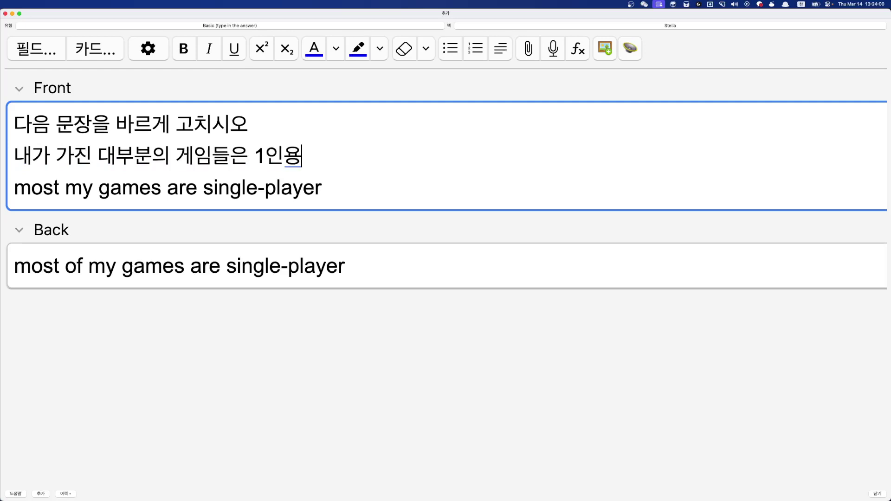
triple_click(427, 254)
left_click(355, 177)
Step: Add the finished type-in-the-answer note to the deck and restore its Front and Back text in a new note
key("super+a")
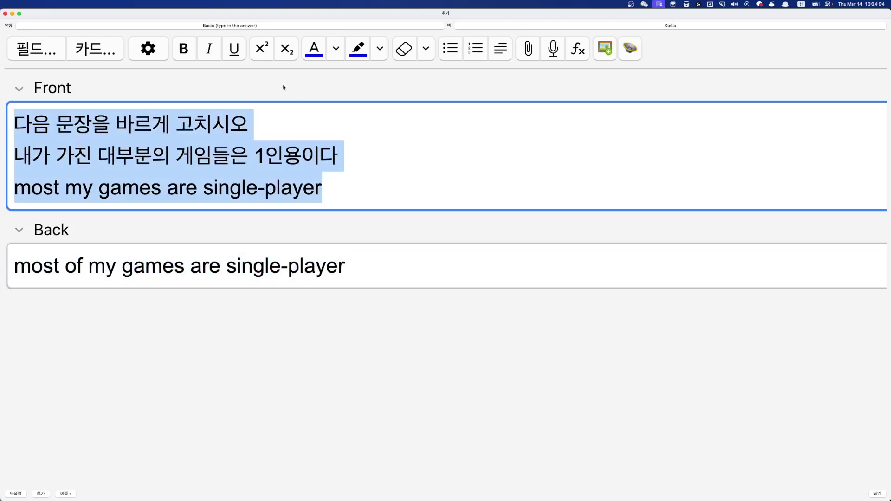
key("super+Return")
key("shift+super+v")
key("Return")
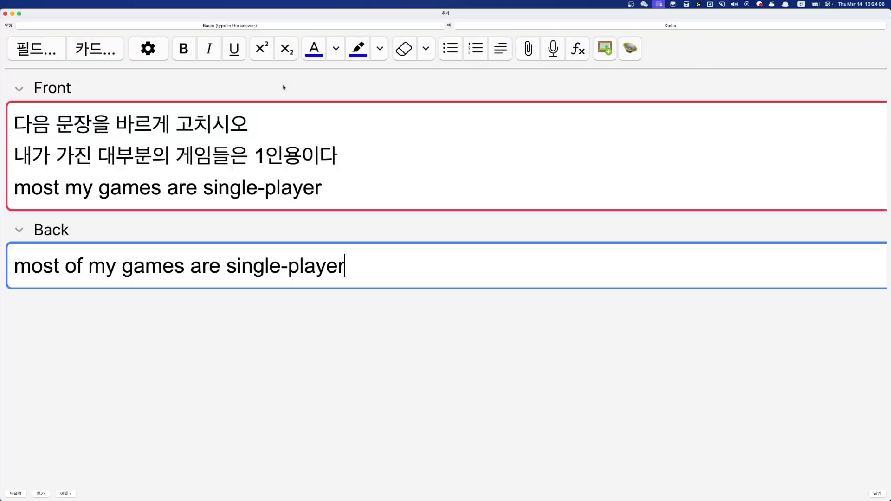
Step: Change the new note's type to Basic and append generated text-to-speech audio to the Back sentence, followed by a new line
left_click(264, 26)
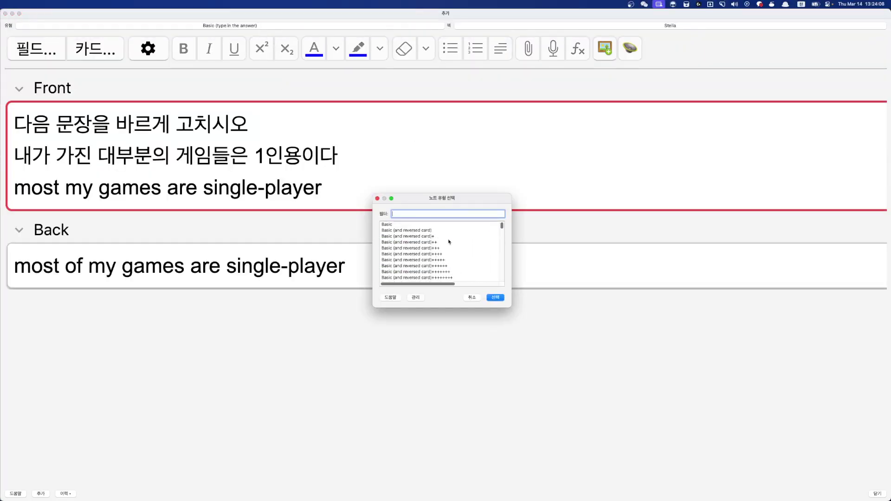
double_click(428, 225)
key("super+t")
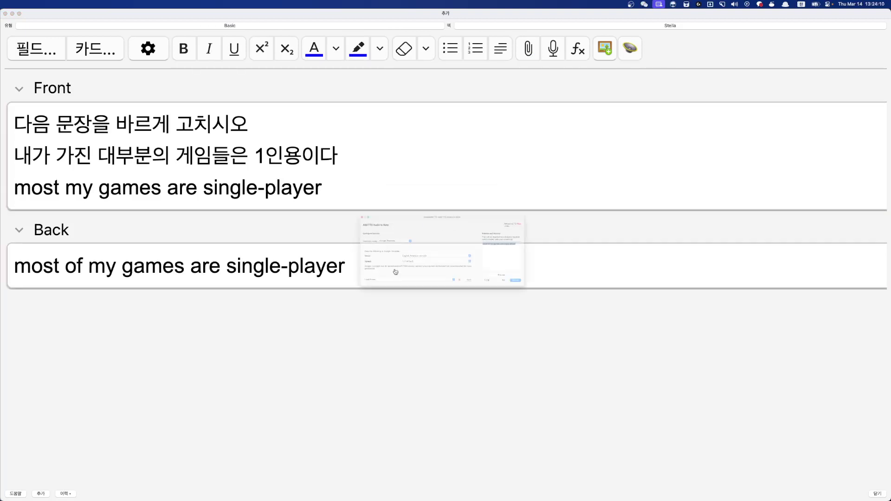
key("Return")
type("ㄴ")
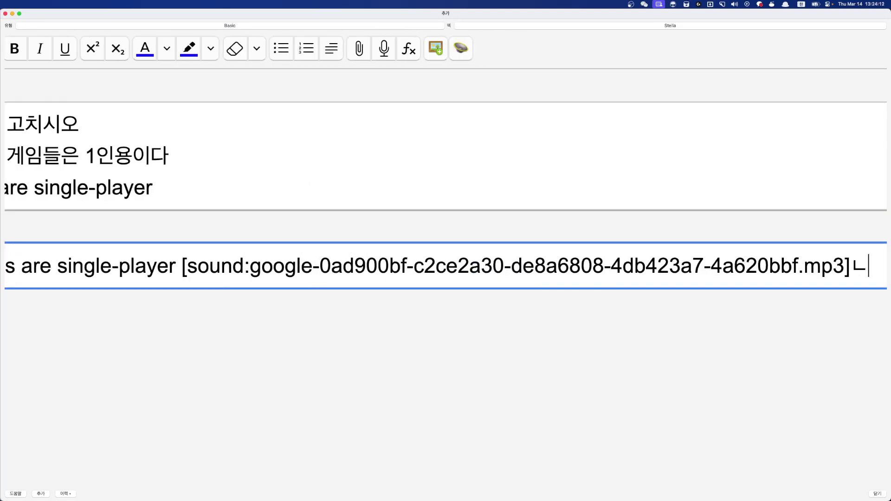
key("BackSpace")
key("Return")
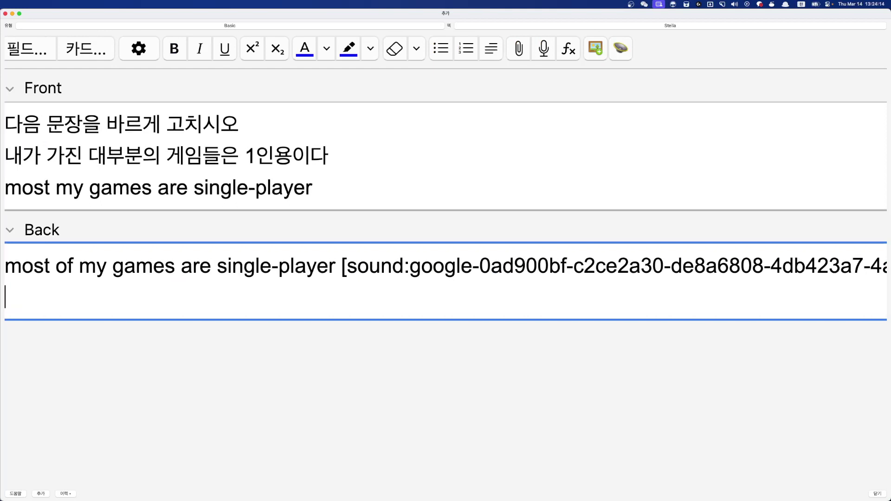
Step: Start a numbered explanation with "1." below the corrected sentence on the Back
type("1.")
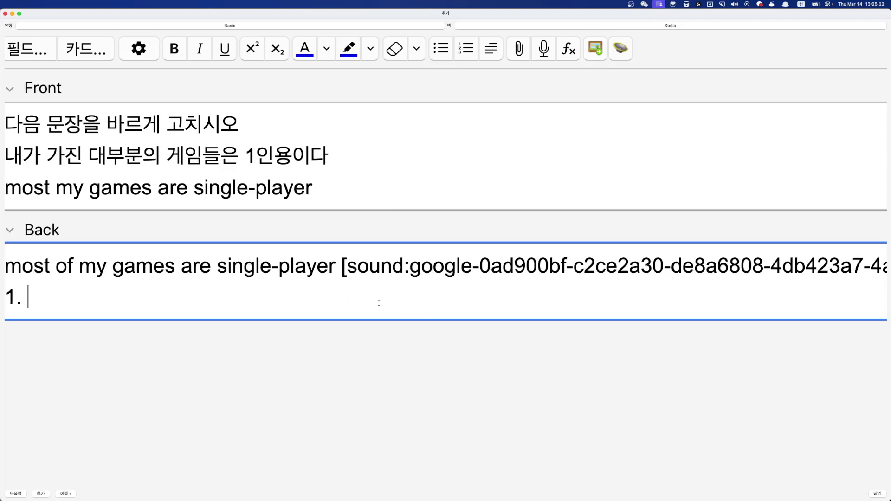
type("ㄴ")
key("BackSpace")
type("ㄴ")
key("BackSpace")
type("ㄴ")
key("BackSpace")
key("Return")
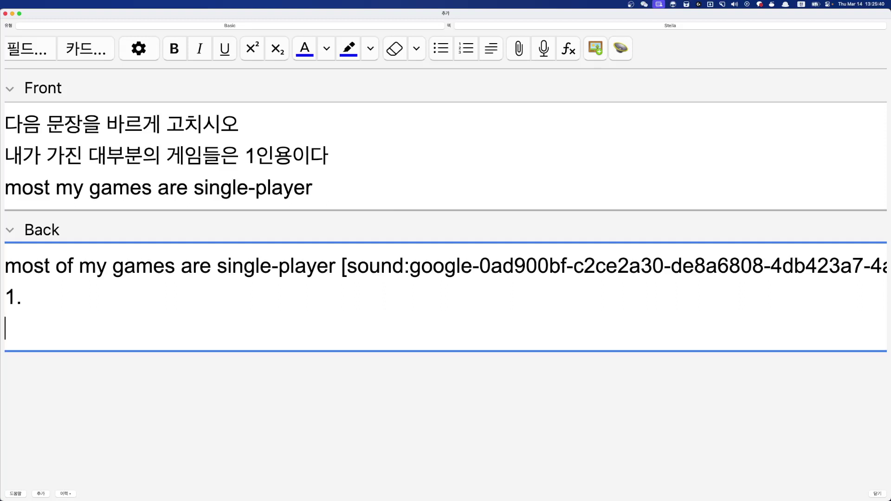
Step: List "most of my friends", "some of", "many of" and "one of" on separate lines below "1." on the Back
key("ctrl+space")
type("s")
key("BackSpace")
type("most of my friends")
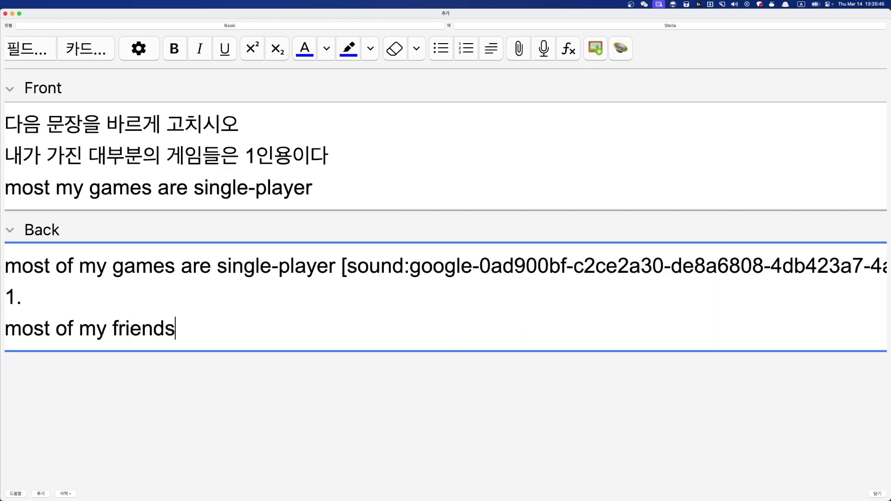
key("Return")
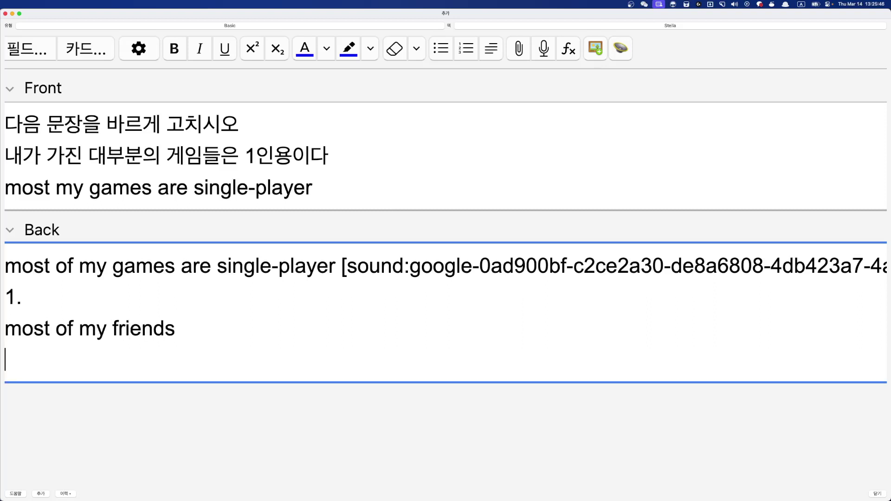
type("some of")
key("Return")
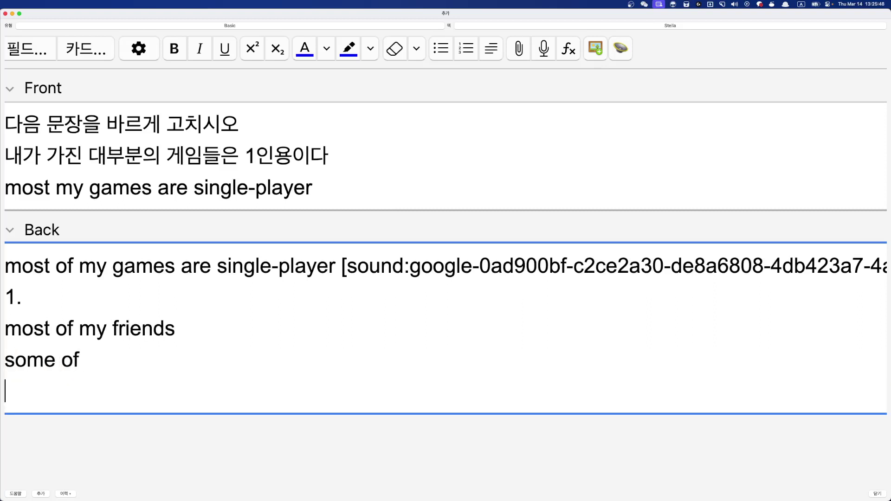
type("many of")
key("Return")
type("s")
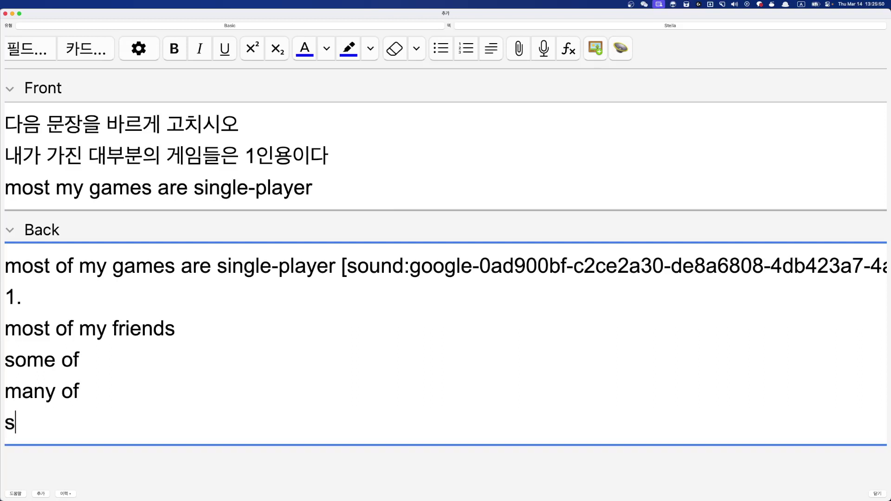
key("BackSpace")
type("one of")
Step: Remove "my friends" from the first listed phrase on the Back, leaving "most of"
left_click(61, 360)
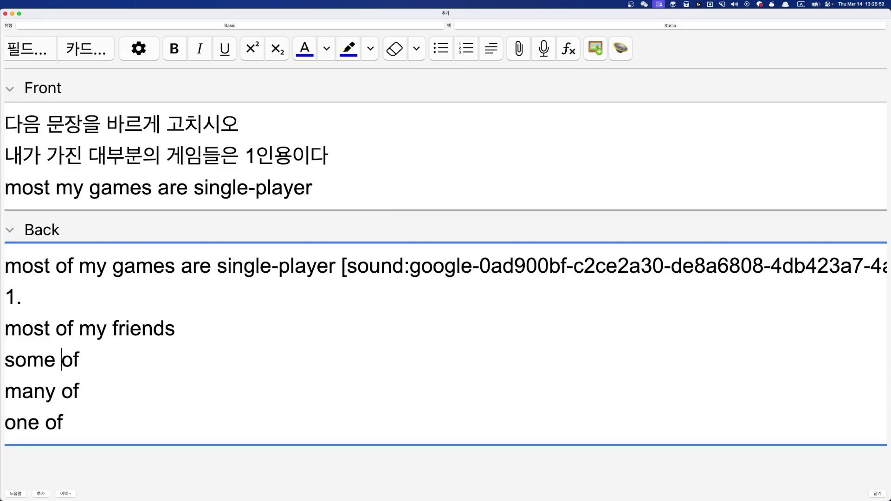
key("Up")
key("Right")
key("Right")
key("shift+End")
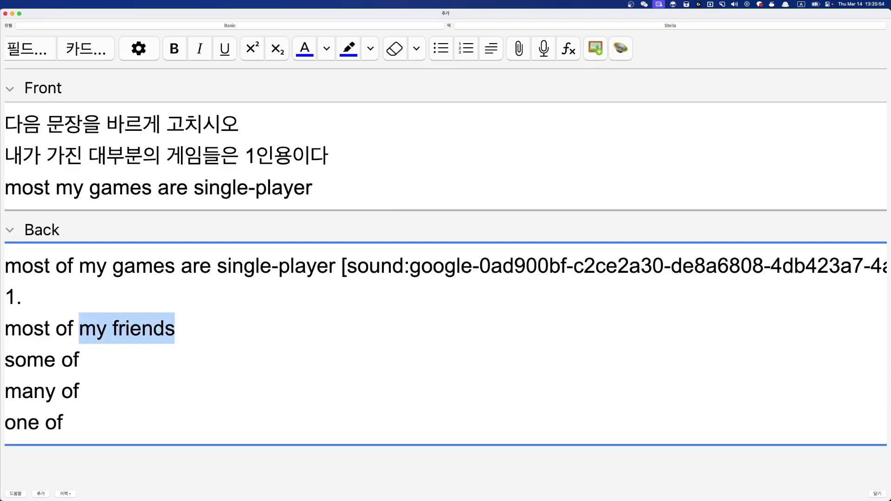
key("BackSpace")
key("BackSpace")
Step: After "one of", add "이런 식으로 ~ 중에 얼만큼 이라 말 할때는 양을 먼저 쓰고 그 뒤에 ~ 중에를 씁니다 영어에서는"
left_click(73, 391)
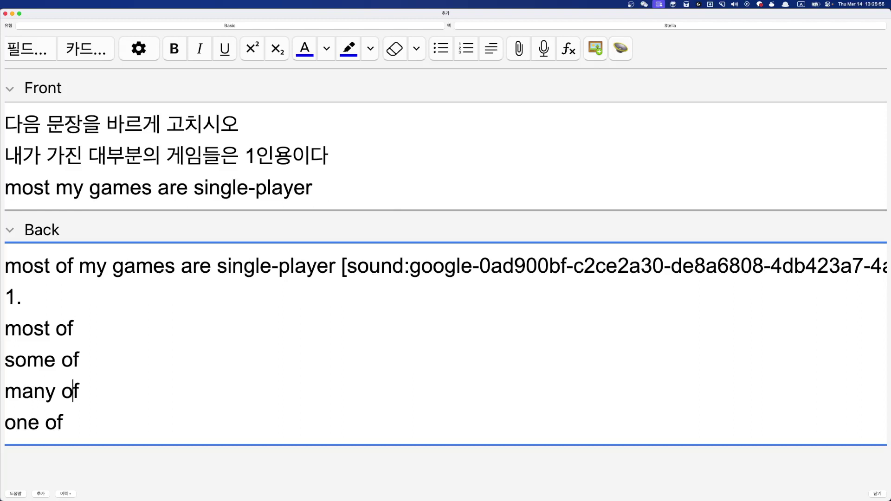
left_click(63, 422)
type("이런 ")
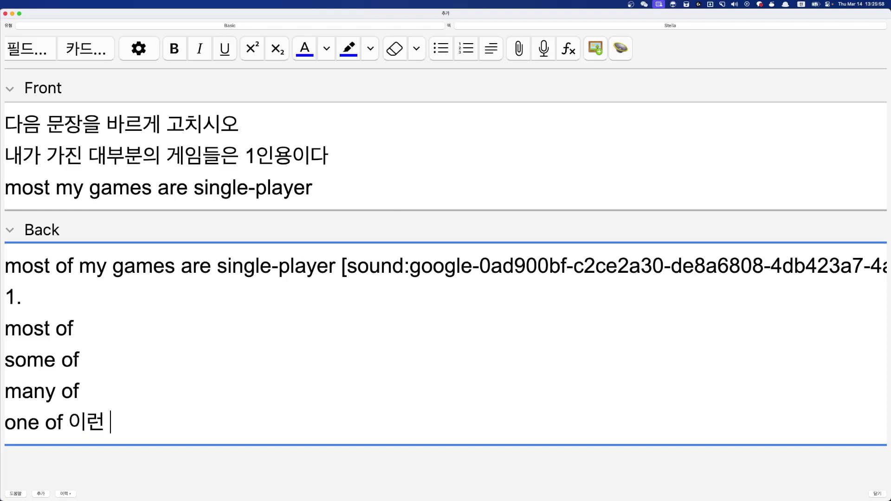
type("식으로 ~ 주")
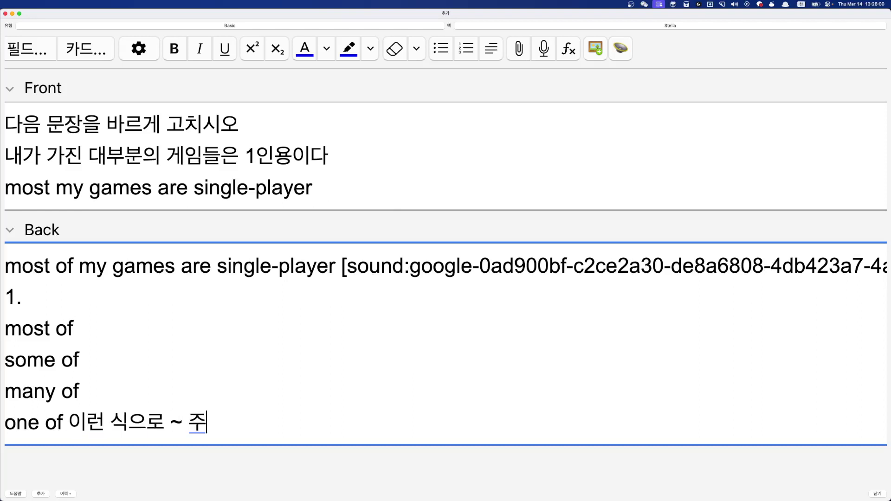
type("ㅇ에 얼만큼")
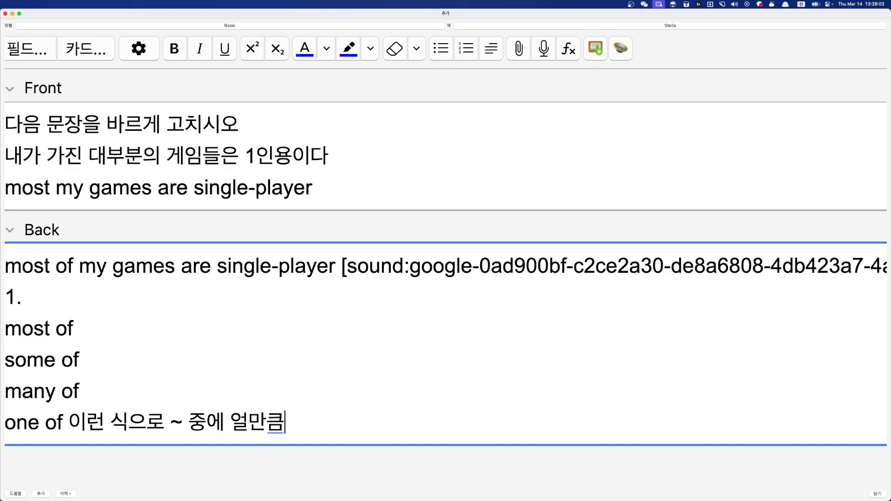
type(" 이라 말 할때는")
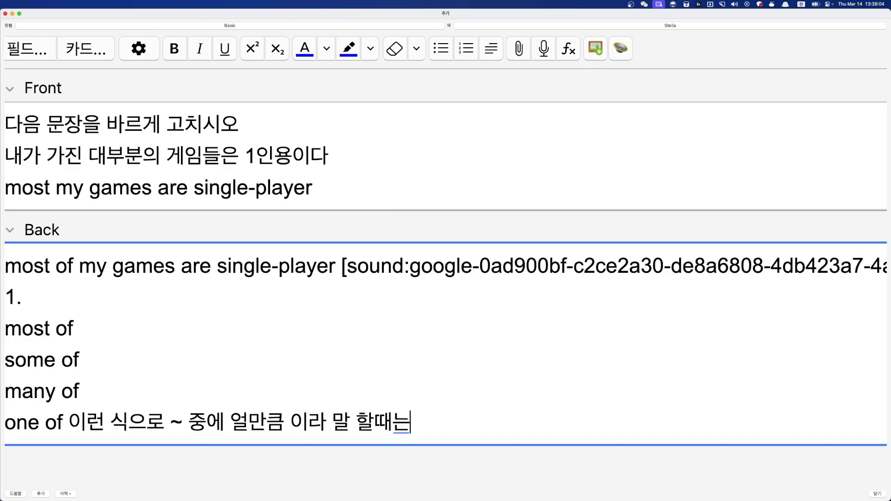
type(" 양을")
type("쓰고 그 뒤")
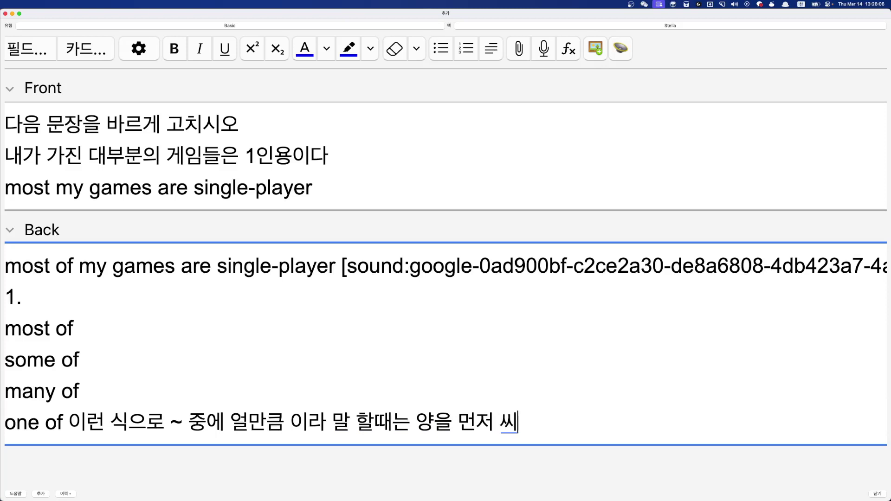
type("에 ")
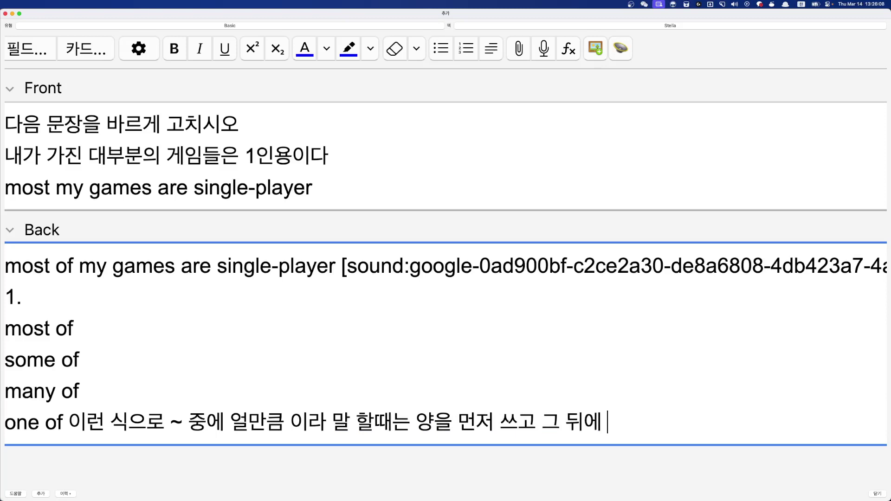
type("~ 중에를 씁ㄴ니다")
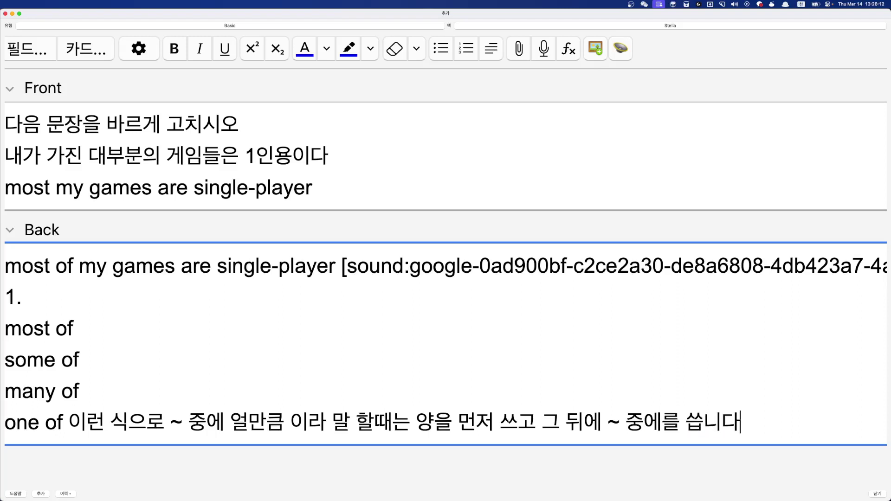
type(" 영어에서는")
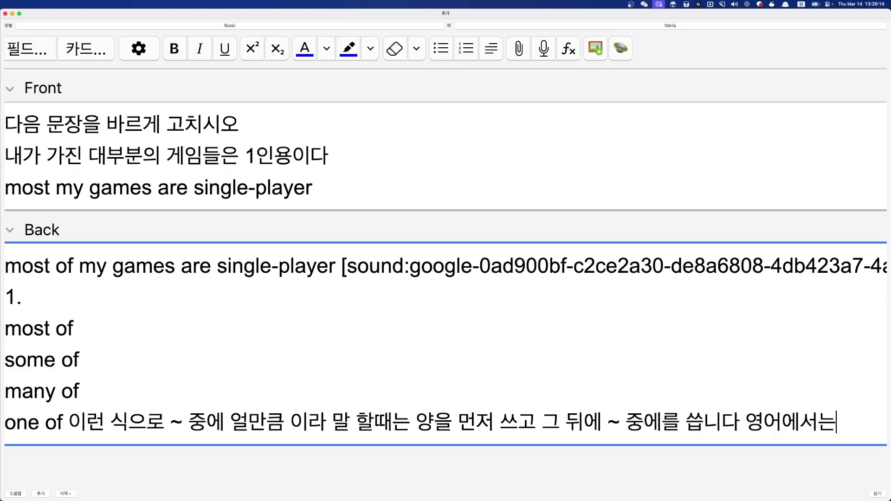
Step: Join the listed phrases onto the "1." line, separated by slashes: "most of / some of / many of / one of"
left_click(28, 297)
type("ㄴ")
key("BackSpace")
key("Delete")
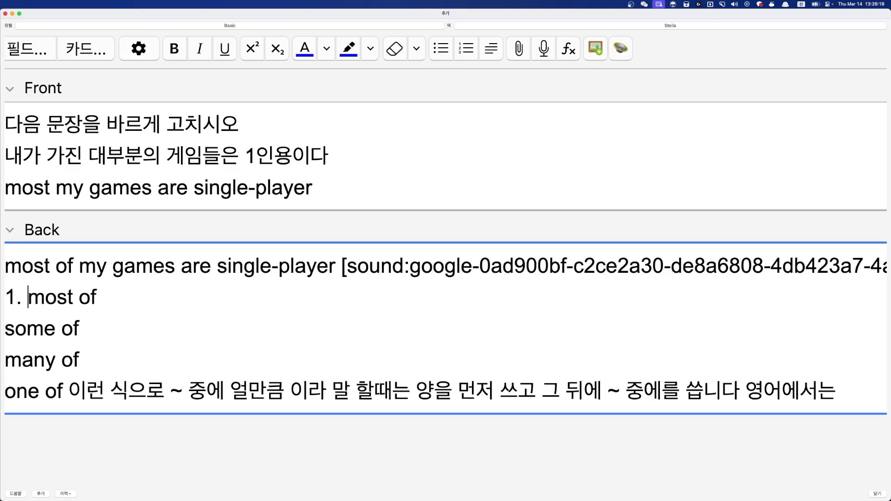
key("Down")
key("Left")
key("Left")
key("BackSpace")
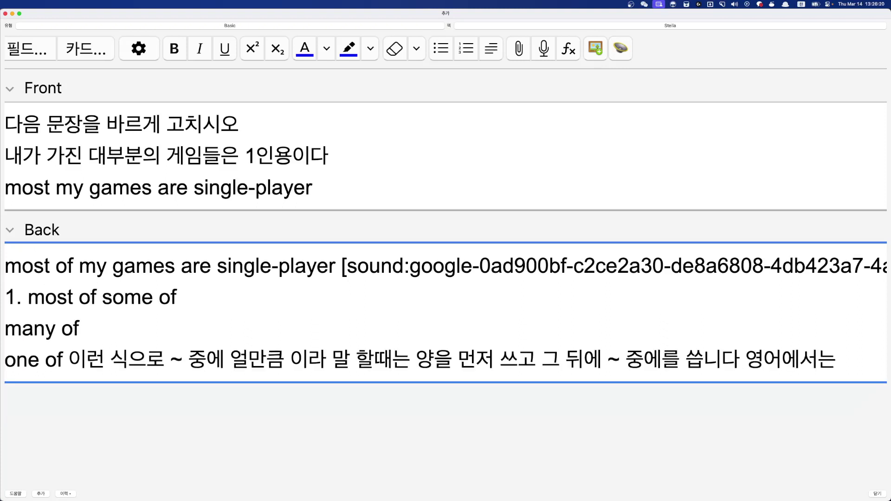
type("/")
key("Down")
key("super+Left")
key("BackSpace")
type("/")
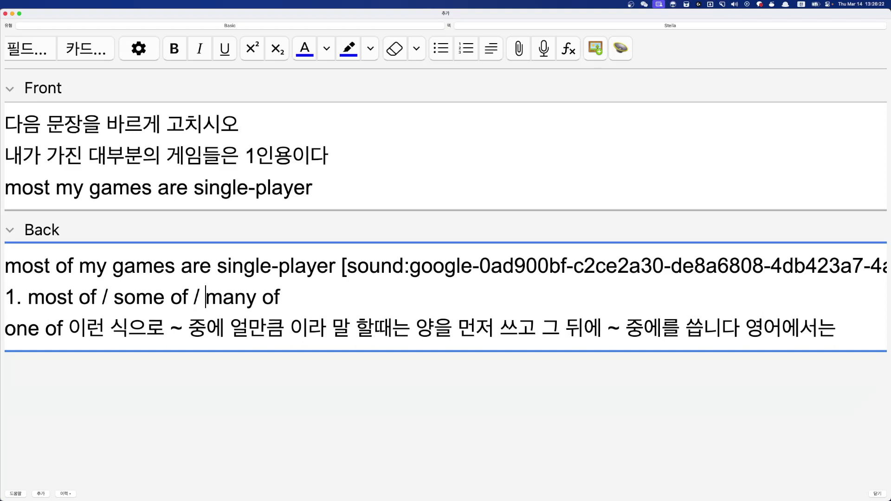
key("BackSpace")
type("/")
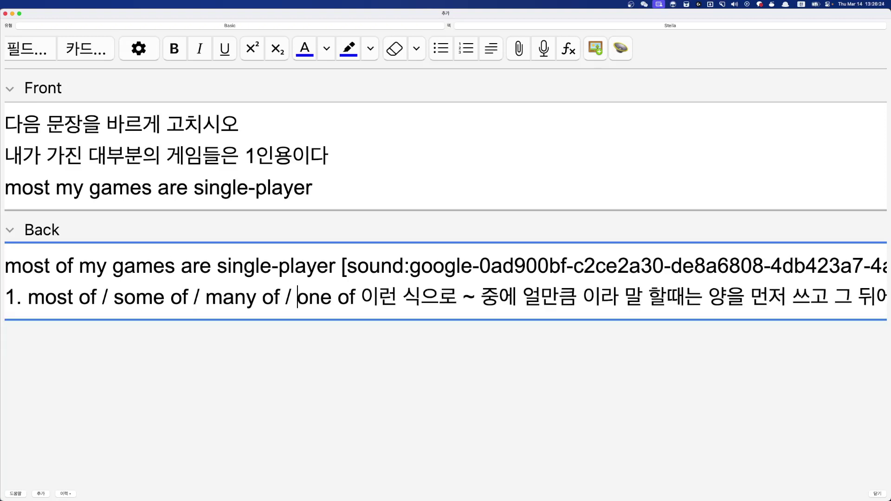
Step: Break the long explanation line on the Back after "양을" so "먼저" starts a new line
key("super+Right")
key("super+Left")
key("Right")
key("Right")
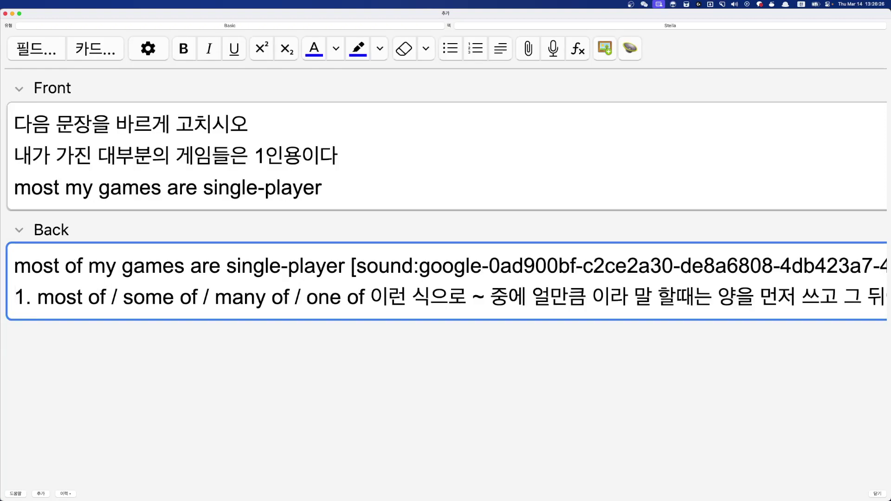
left_click(761, 297)
key("Return")
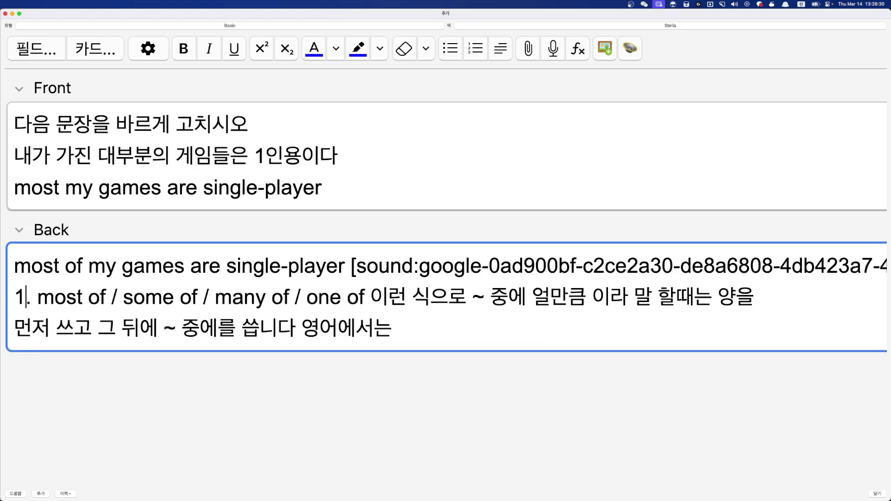
key("Right")
key("Right")
key("Right")
key("Right")
key("Right")
key("Right")
key("Right")
key("Right")
key("Right")
key("Right")
key("Right")
key("Right")
key("Right")
key("Right")
key("Right")
key("Right")
key("Right")
key("Right")
key("Right")
key("Right")
key("Right")
key("Right")
key("Right")
key("Right")
key("Right")
key("Right")
key("Right")
key("Right")
key("Right")
key("Right")
key("Right")
key("Right")
key("Right")
key("Right")
key("Right")
key("Right")
key("Right")
key("Right")
key("Right")
key("Right")
key("Right")
key("Right")
key("Right")
key("Right")
key("Right")
key("Right")
key("Right")
key("Right")
key("Right")
key("Right")
key("Right")
key("Right")
key("Right")
key("Right")
key("Right")
key("Right")
key("Right")
key("Right")
left_click(392, 327)
left_click(157, 188)
key("super+Tab")
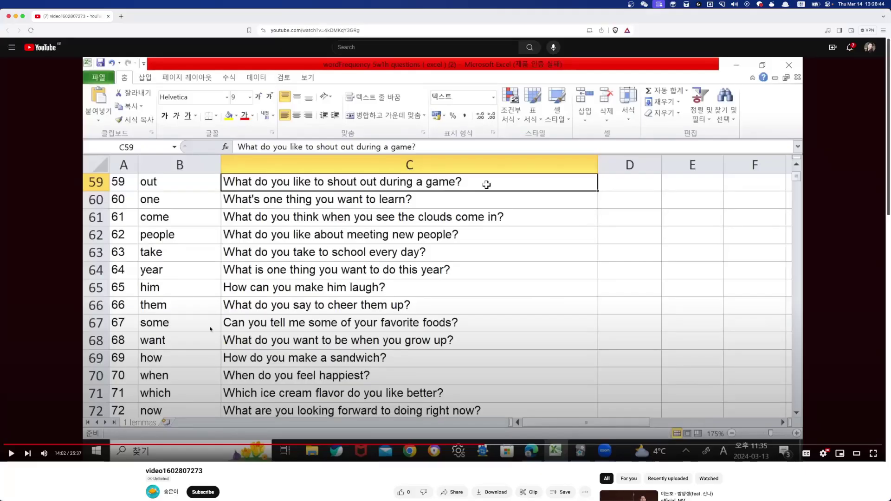
key("super+Tab")
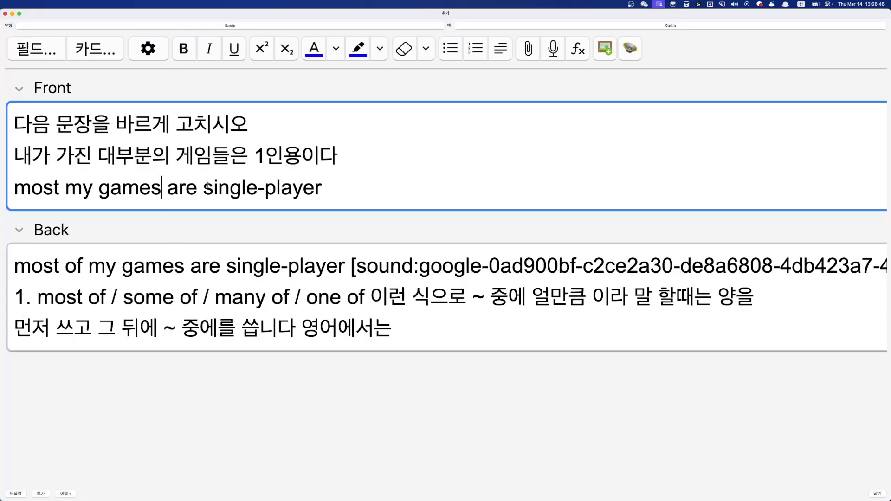
Step: Review the Front sentences and the Back explanation of the "most of my games are single-player" correction card
key("super+Tab")
key("super+Tab")
left_click(269, 292)
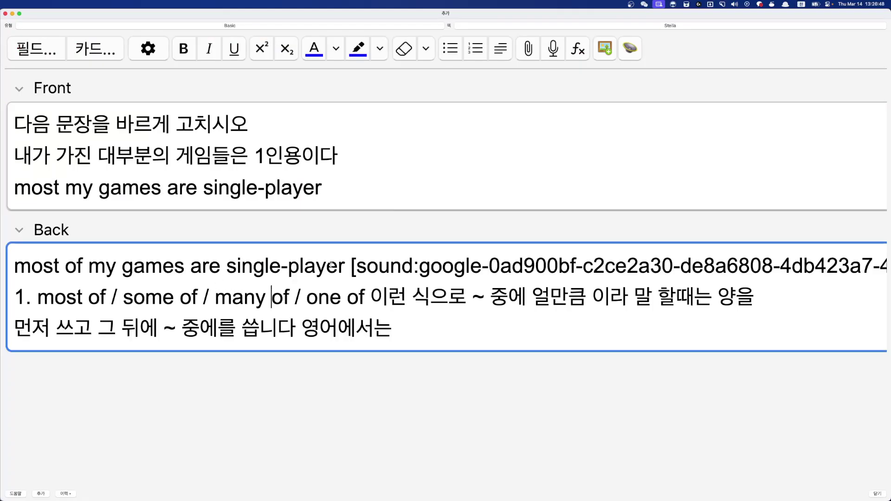
key("shift+Tab")
left_click(66, 155)
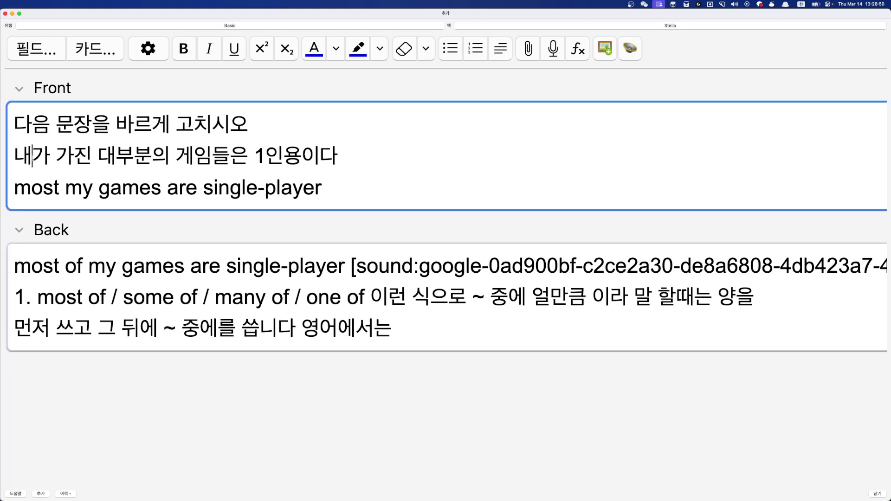
left_click(92, 187)
key("Left")
left_click(253, 268)
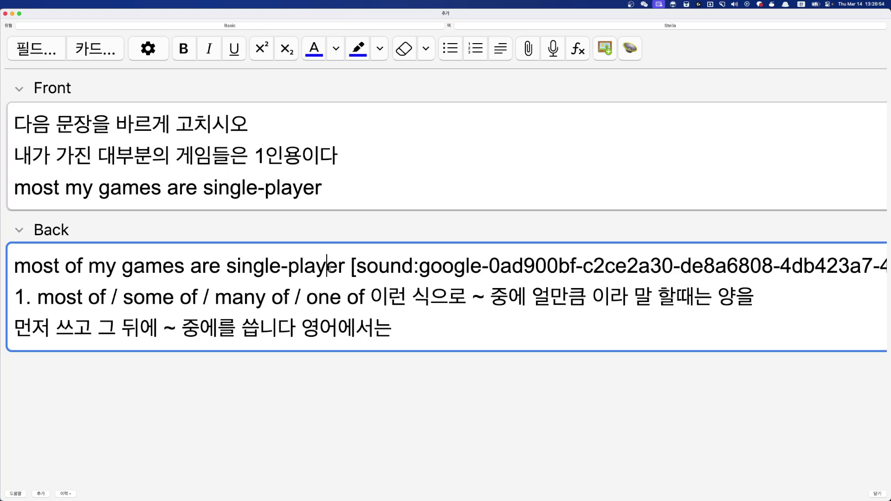
left_click(406, 297)
key("super+a")
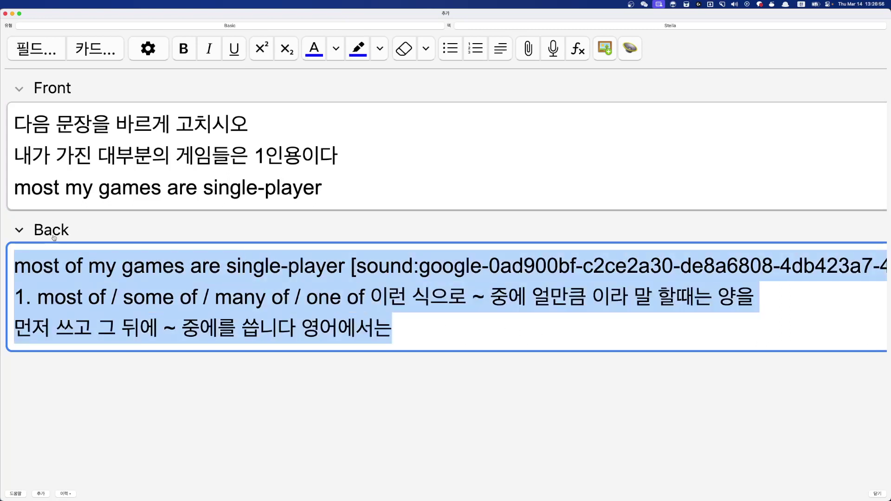
left_click(167, 297)
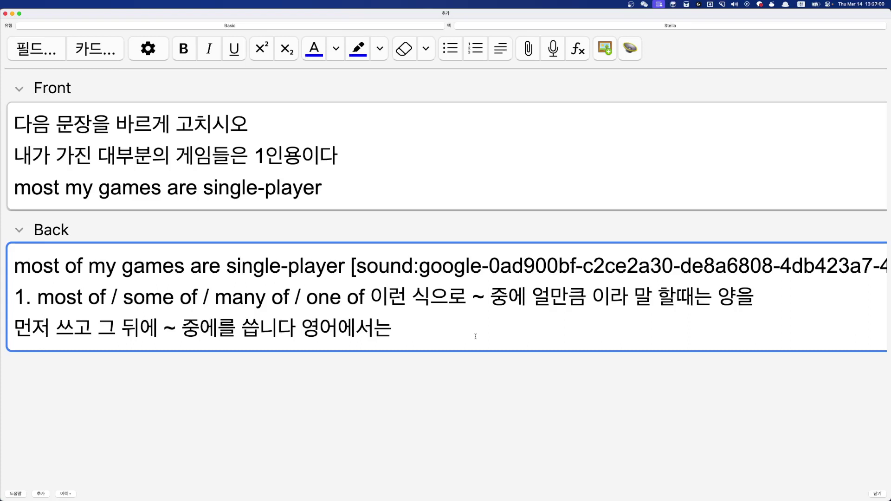
left_click_drag(367, 297, 99, 297)
left_click(143, 297)
Step: Add the finished "most of my games are single-player" correction card to the deck
left_click(405, 327)
key("super+Return")
type("ㄴ")
key("BackSpace")
key("ctrl+space")
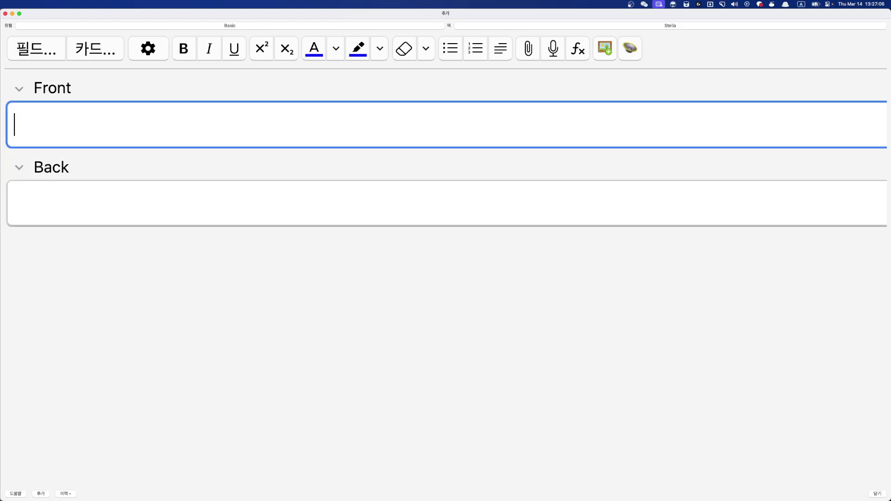
Step: Switch the note type to Basic (and reversed card) and fill the Front with "내 친구중 한명은 나보다 키가 크다"
left_click(223, 27)
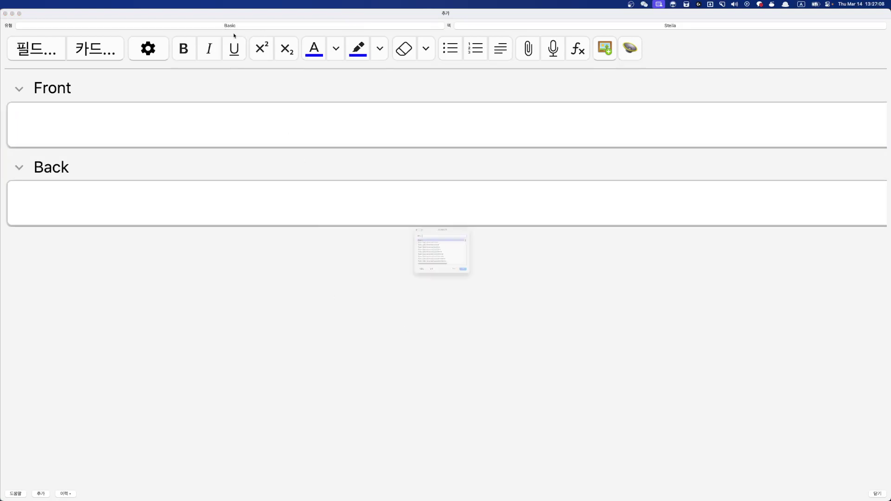
double_click(429, 231)
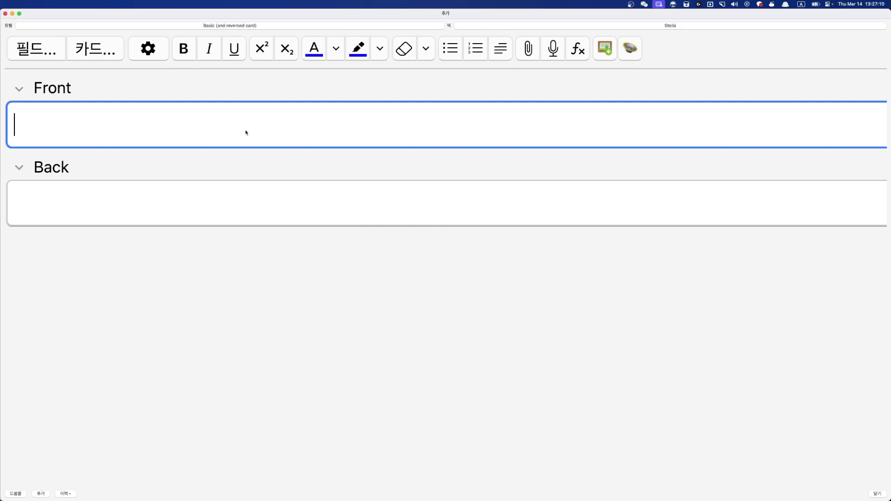
key("ctrl+space")
type("내 친")
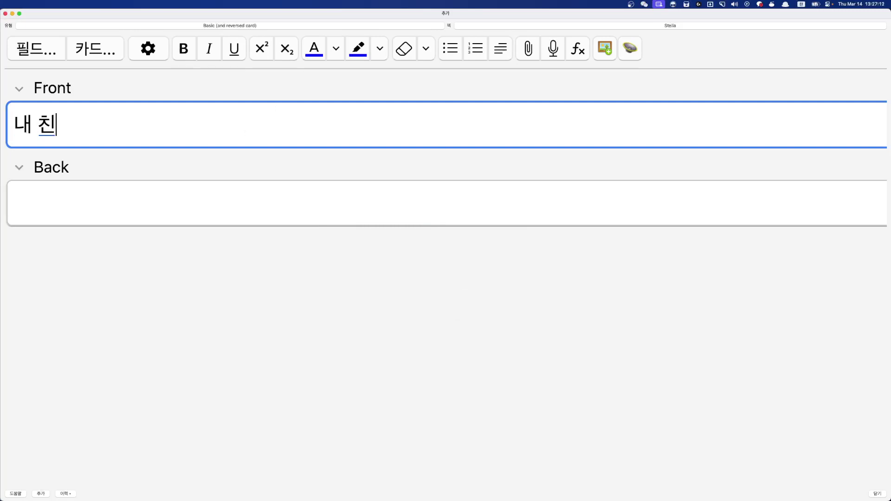
type("구중 한명은 ㄴ")
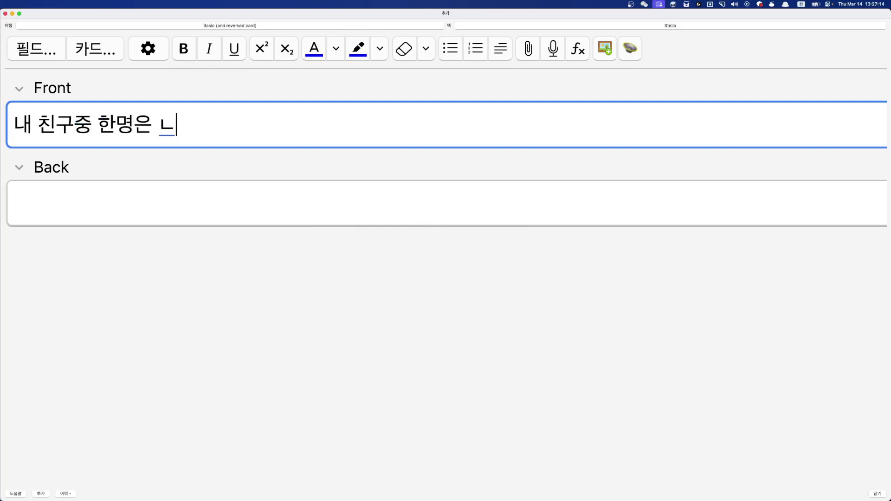
key("BackSpace")
type("나보다 키가 크다")
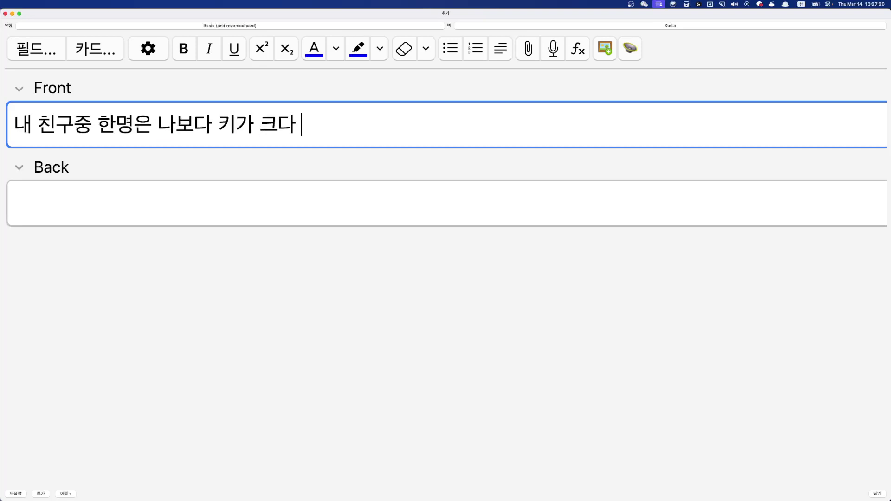
Step: Fill the Back with "one of my friends is taller than me" and append its text-to-speech audio
left_click(14, 202)
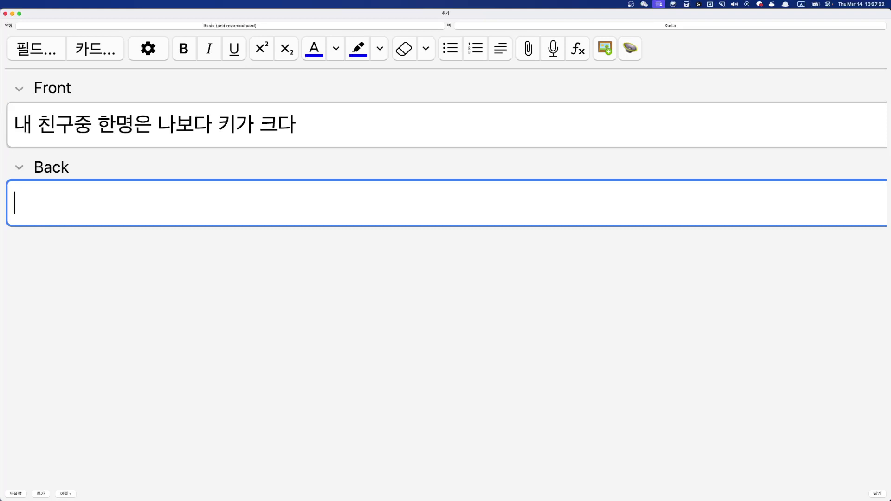
type("one of my f")
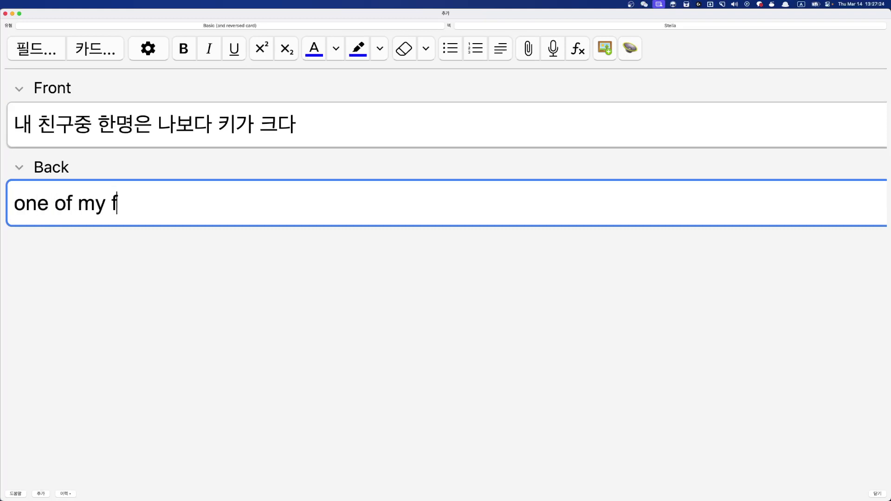
type("riends is t")
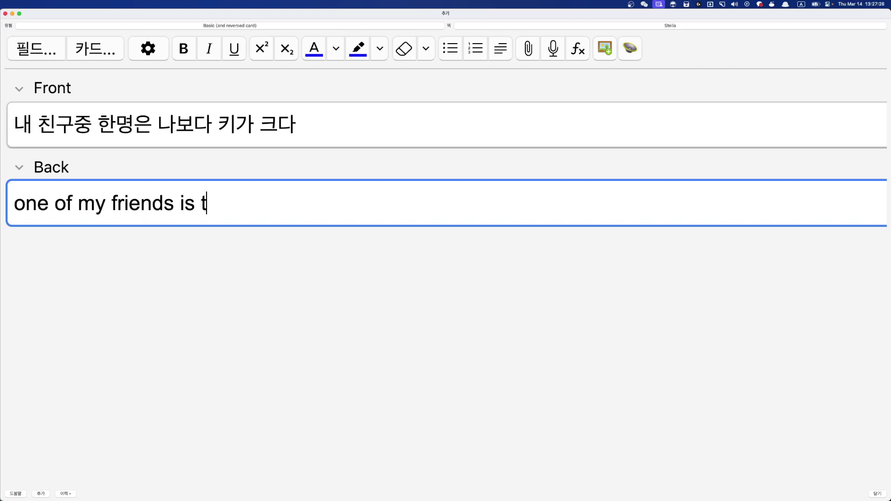
type("aller than me")
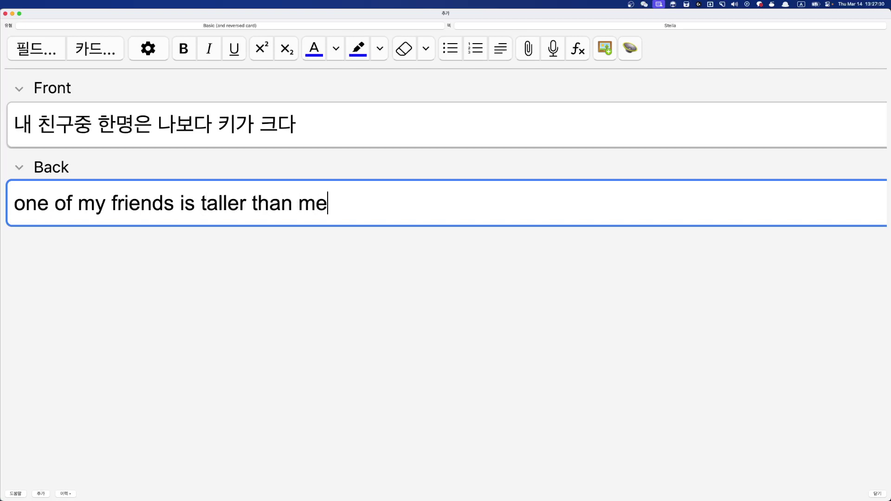
key("super+t")
key("Return")
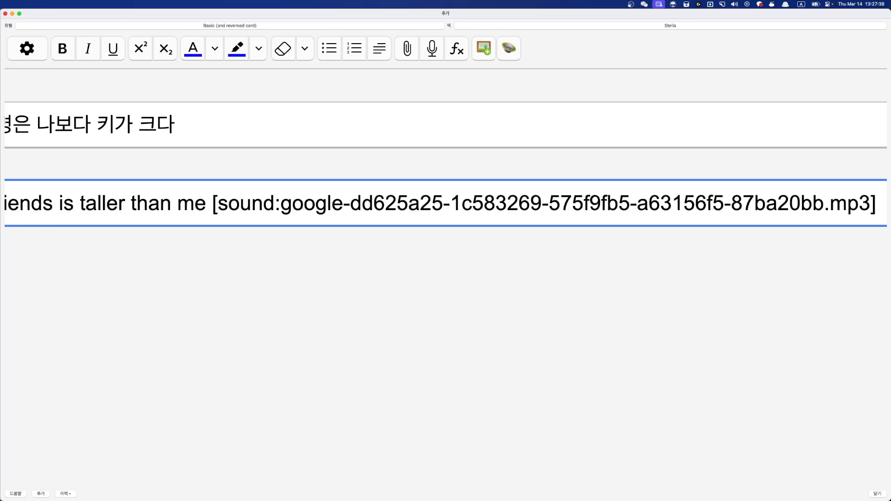
Step: Set the target deck to the student's "From homework" subdeck and add the card
left_click(478, 26)
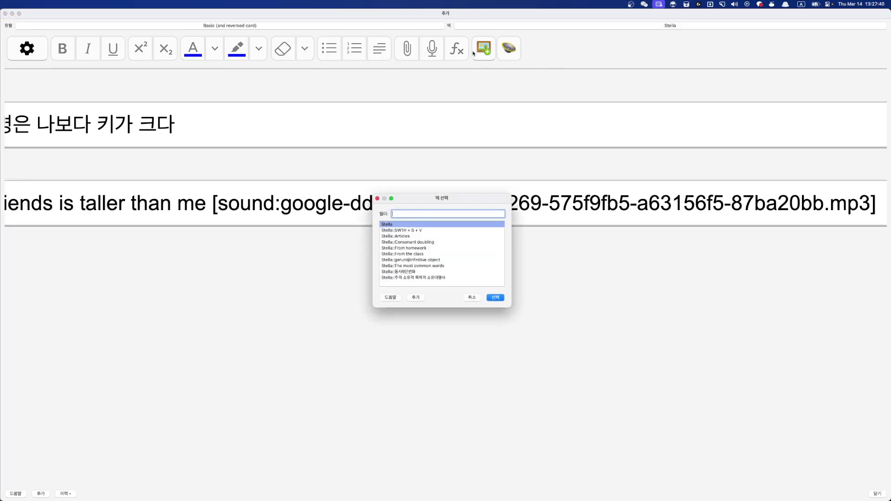
left_click(408, 253)
left_click(410, 248)
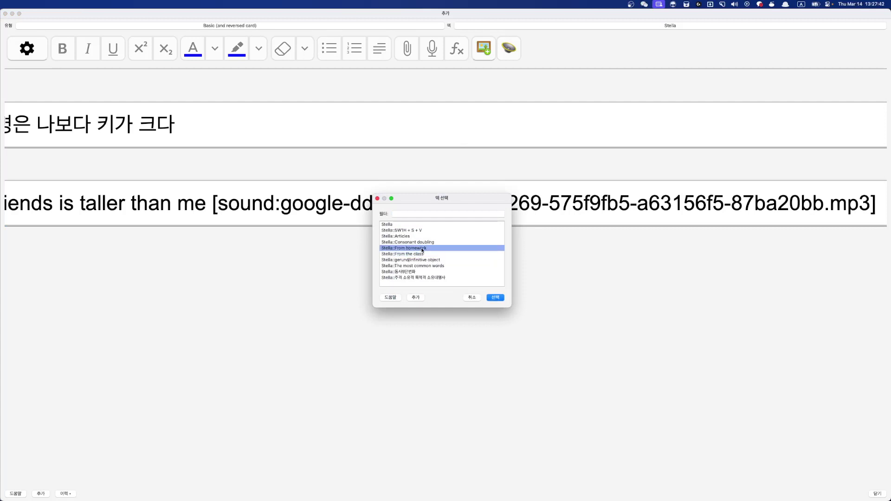
left_click(496, 298)
left_click(495, 204)
key("super+Return")
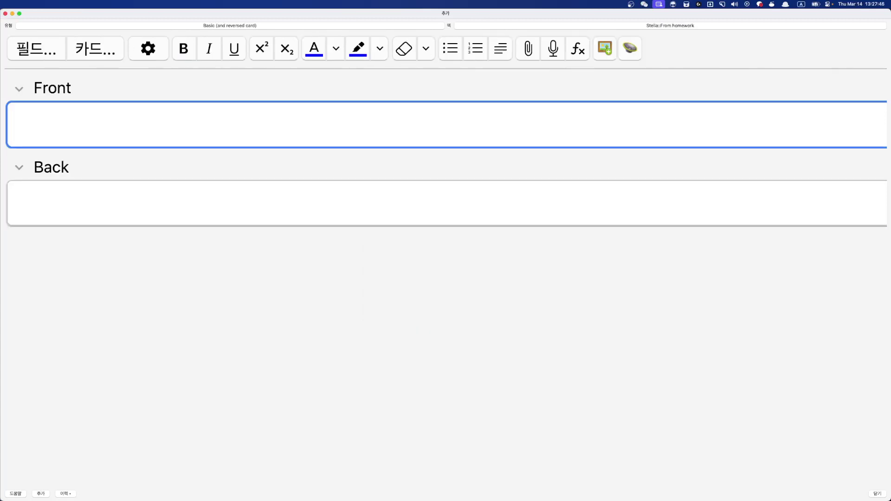
Step: Enter "many of the people left" on the Front of the new card
type("many of ")
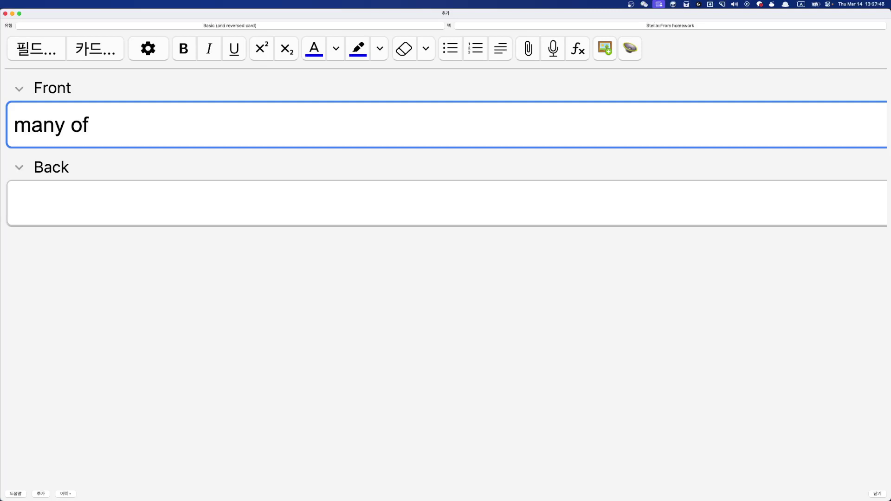
type("the people s")
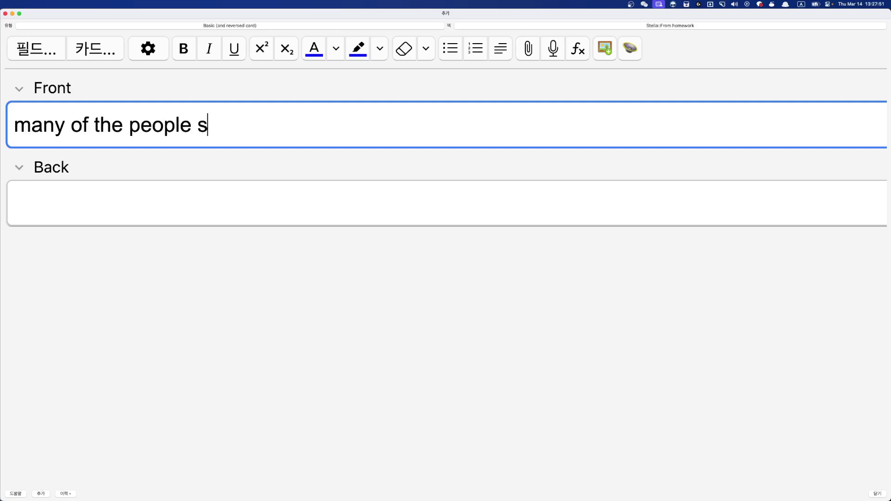
key("BackSpace")
type("left")
Step: Try recording Google Translate audio of "many of the people" on the Front, and delete the inserted sound tag
key("super+Tab")
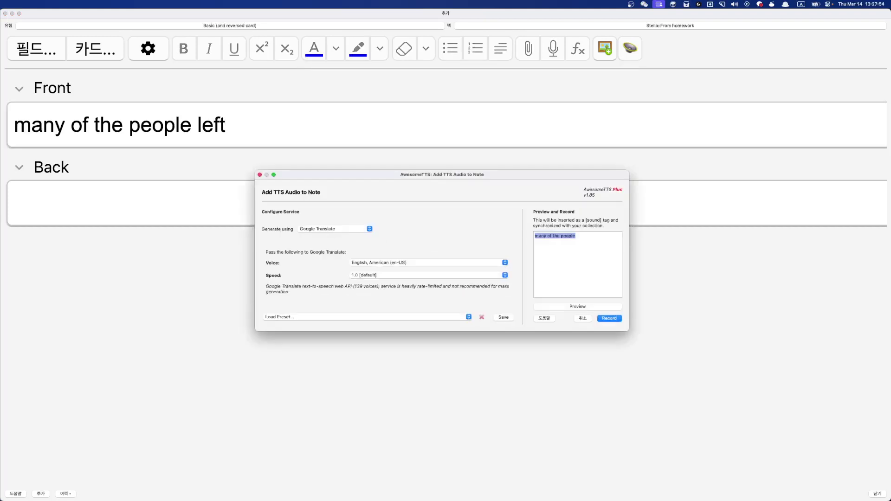
key("Return")
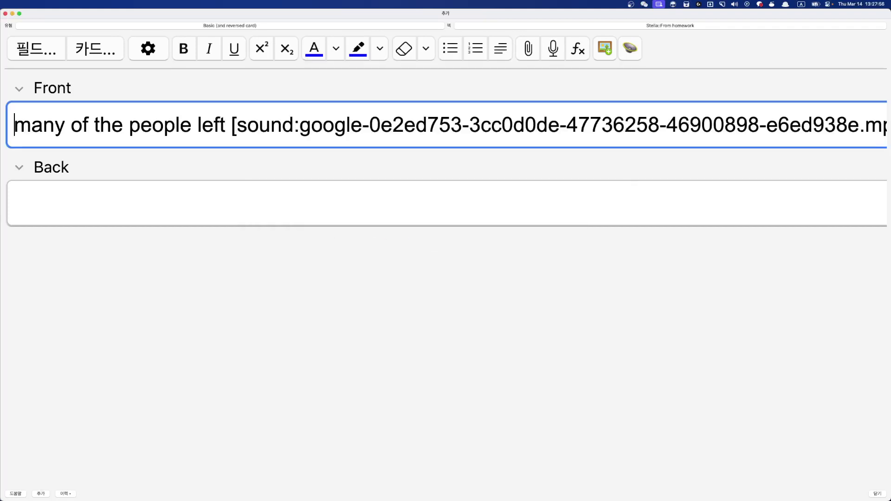
key("alt+Right")
key("alt+Right")
key("alt+Right")
key("shift+super+Right")
key("BackSpace")
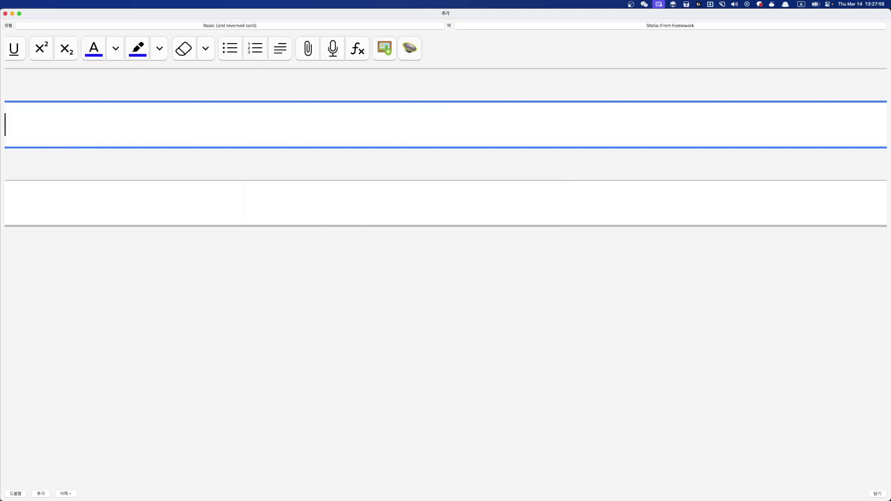
Step: Append text-to-speech audio for the full sentence "many of the people left" to the Front
key("super+t")
key("Return")
key("Tab")
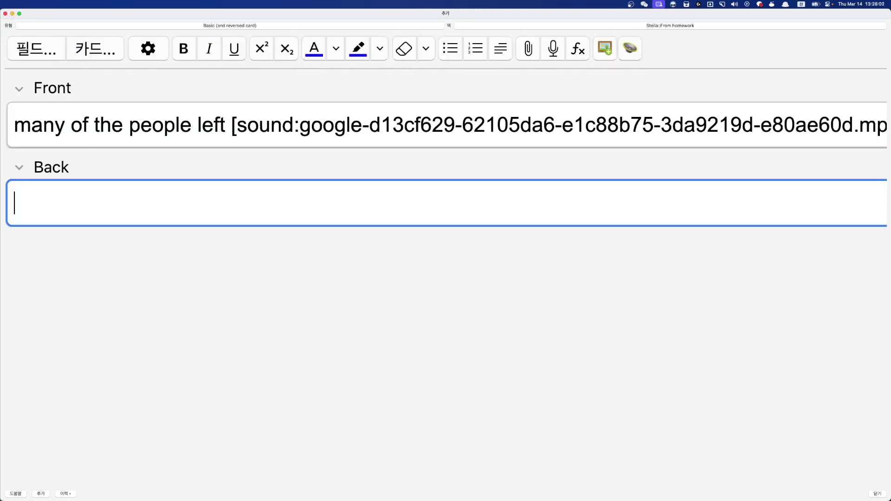
Step: Fill the Back with "그 사람들중 여럿은 떠났다" and add the card
type("그 사람들중")
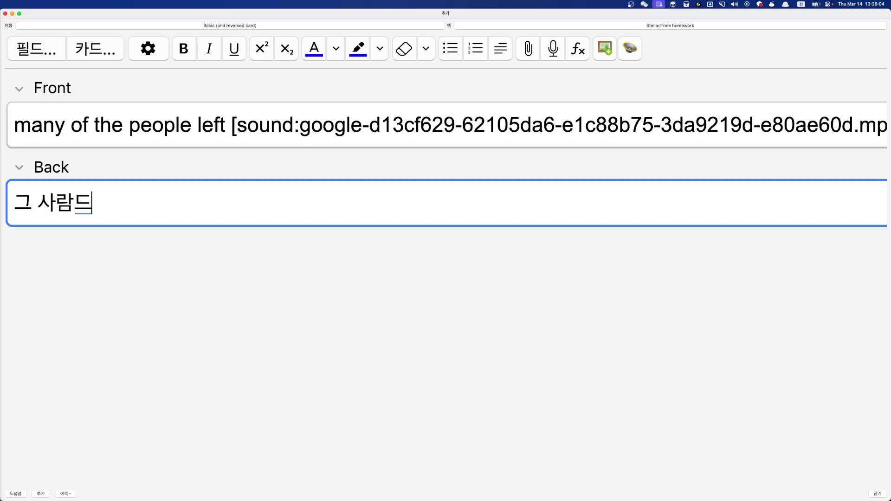
type(" 여럿은 ")
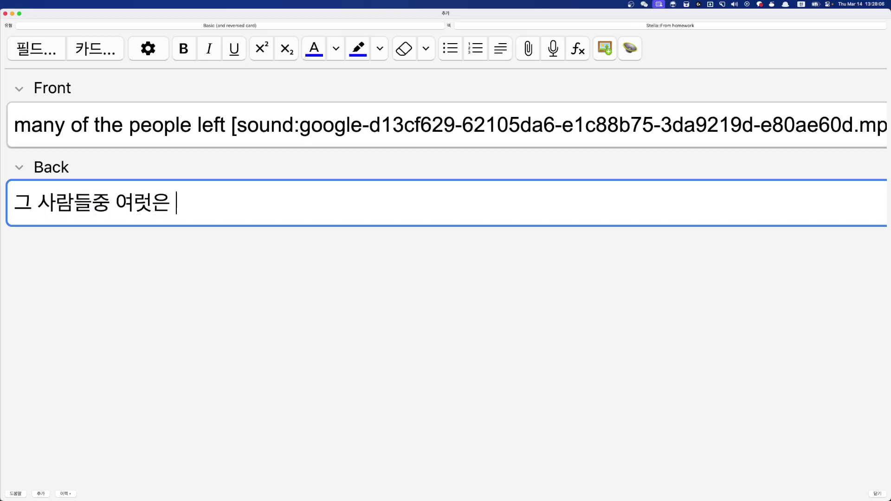
type("떠났다")
key("super+Return")
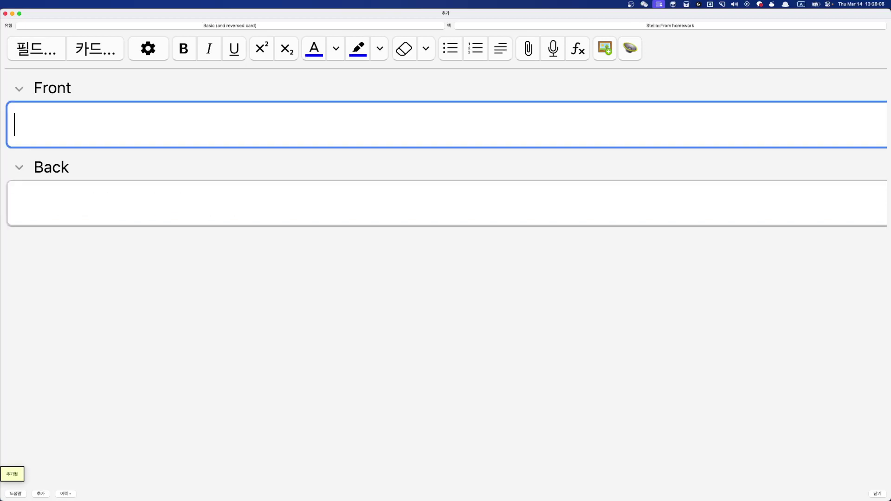
Step: Fill the Front of a new card with "some of them live here" and append its text-to-speech audio
type("some of ss")
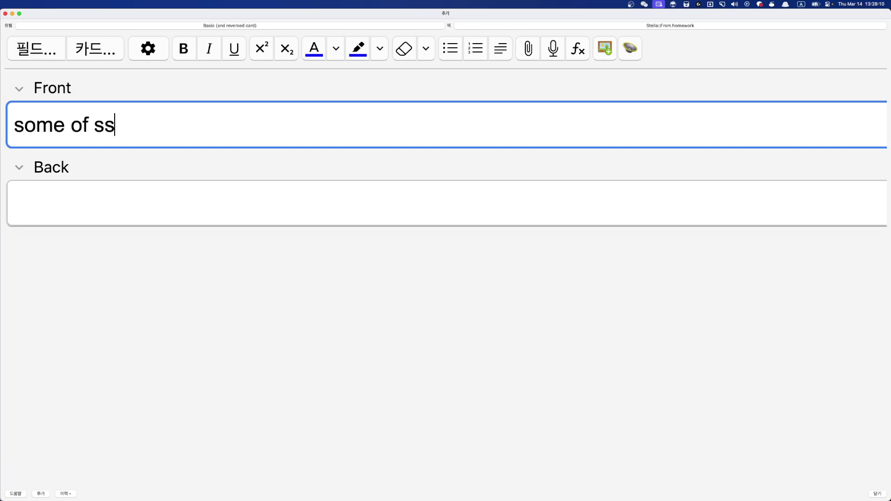
key("BackSpace")
key("BackSpace")
type("them li")
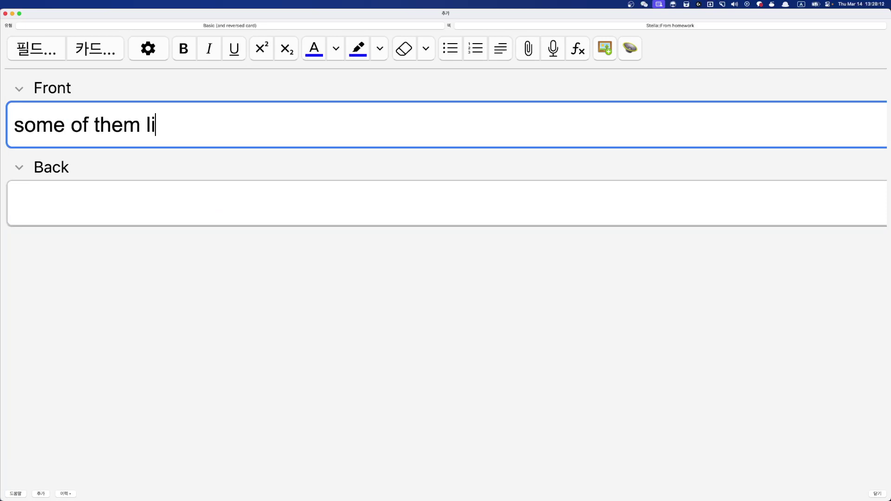
type("ve here")
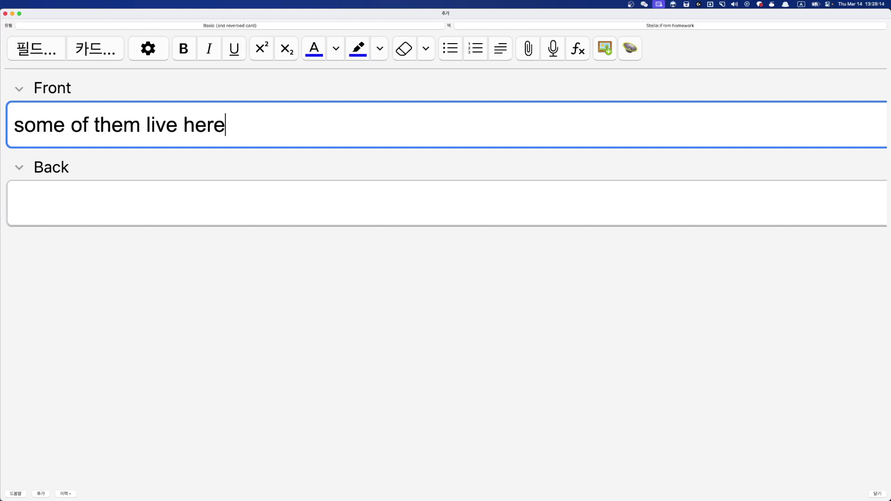
key("ctrl+t")
key("Return")
Step: Fill the Back with "그들중 몇몇은 여기 산다" and add the card
key("Tab")
type("ㄴ")
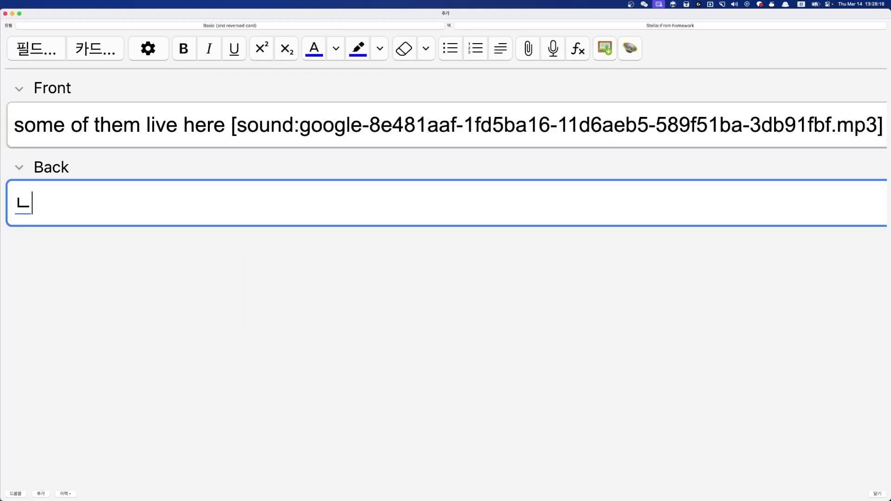
key("BackSpace")
type("그들중 ")
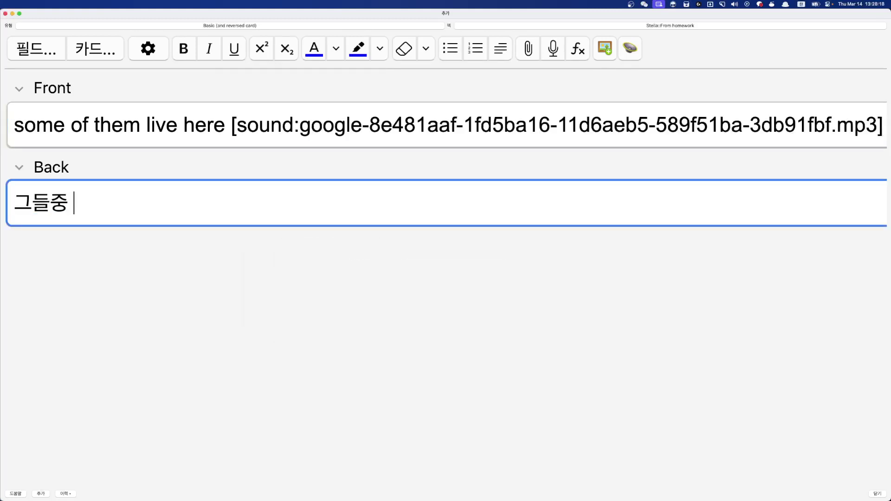
type("몇몇은 여기 ")
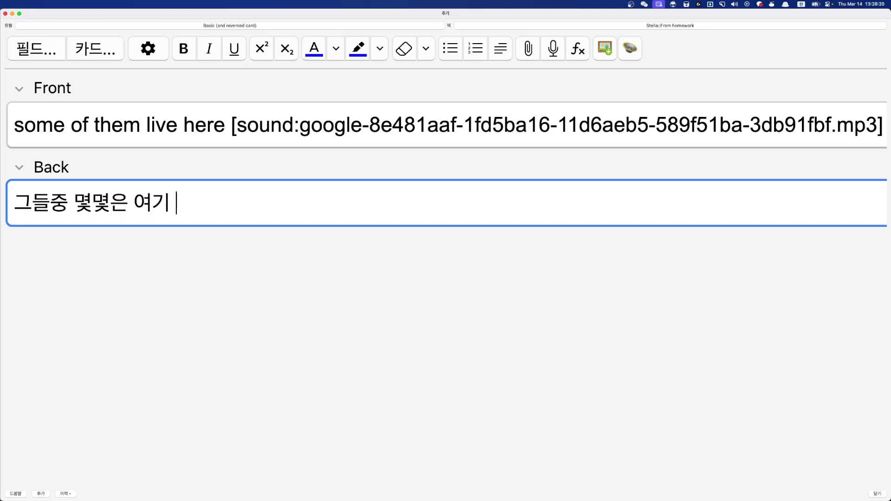
type("산다")
key("super+Return")
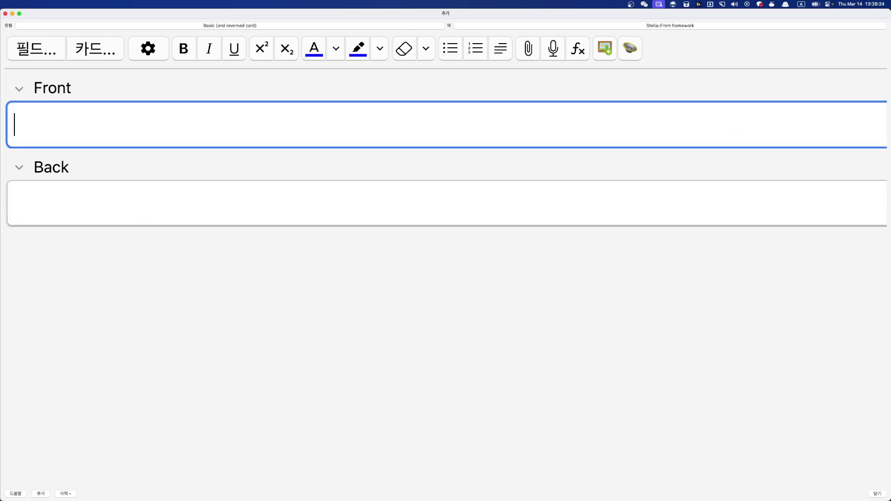
Step: Fill the Front of a new card with "most of my books are fun"
type("most of s")
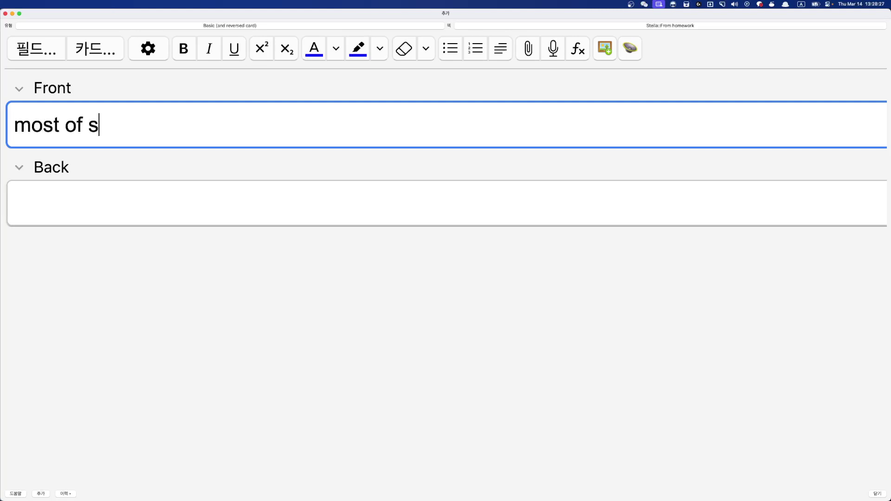
key("BackSpace")
type("my books are ")
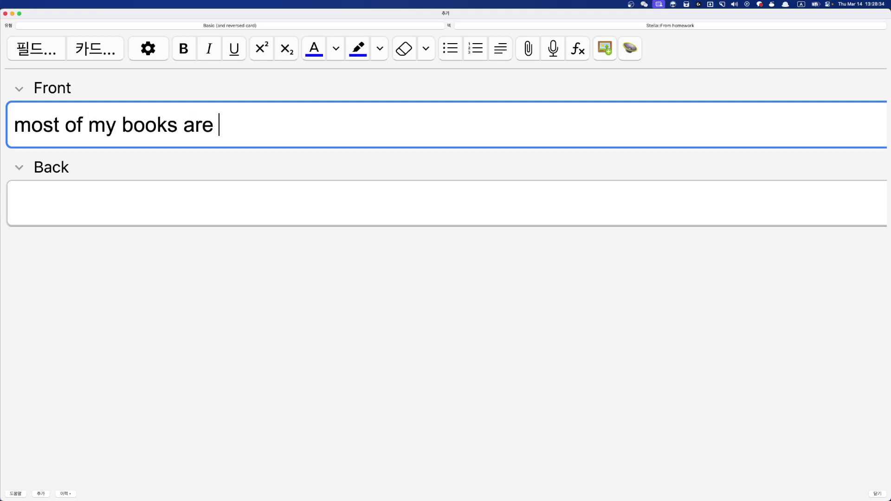
type("funt")
key("BackSpace")
Step: Append text-to-speech audio for the sentence "most of my books are fun" to the Front
key("super+t")
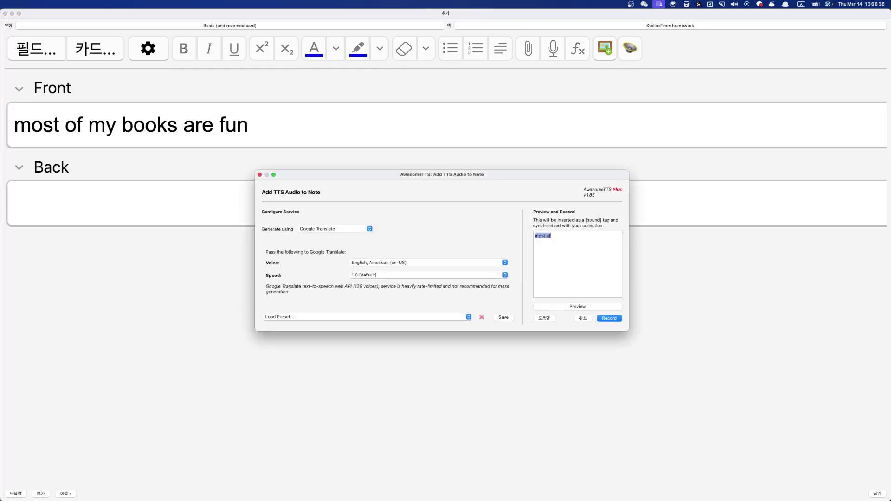
key("Escape")
key("super+t")
key("Return")
Step: Fill the Back with the Korean translation "내 책들중 여럿은 재밌다"
key("Tab")
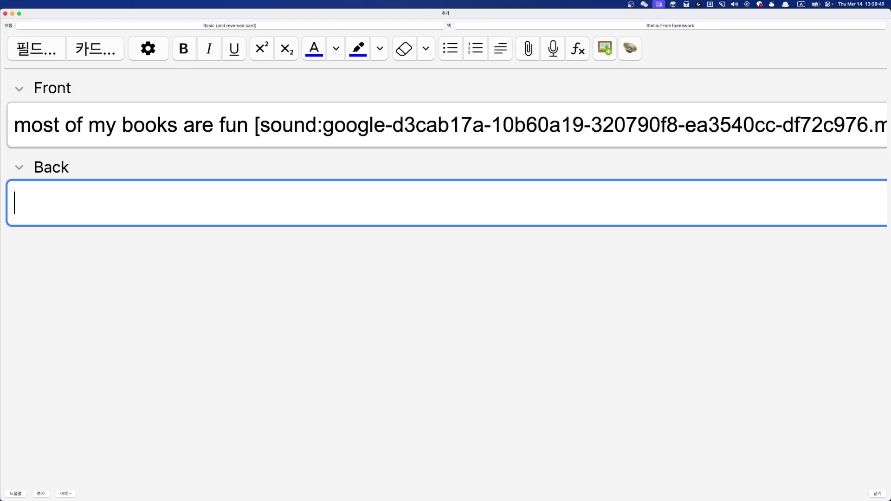
type("s")
key("BackSpace")
key("ctrl+space")
type("내 책")
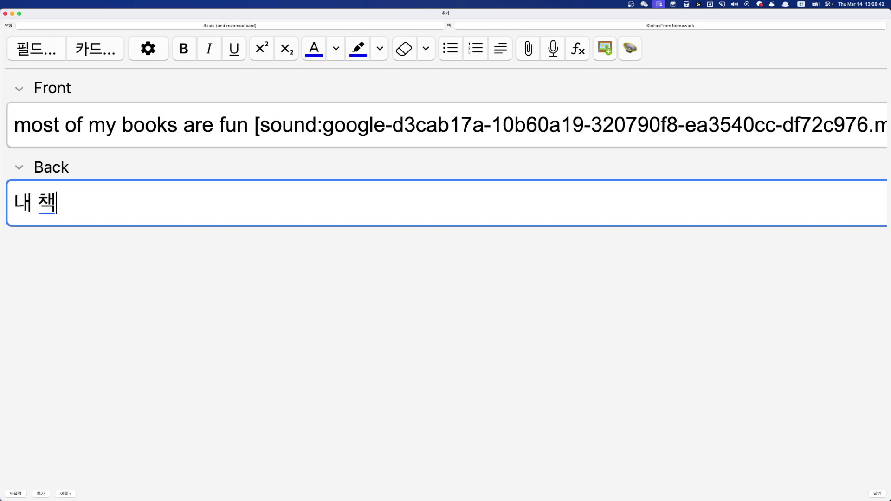
type("들중 여럿은 ")
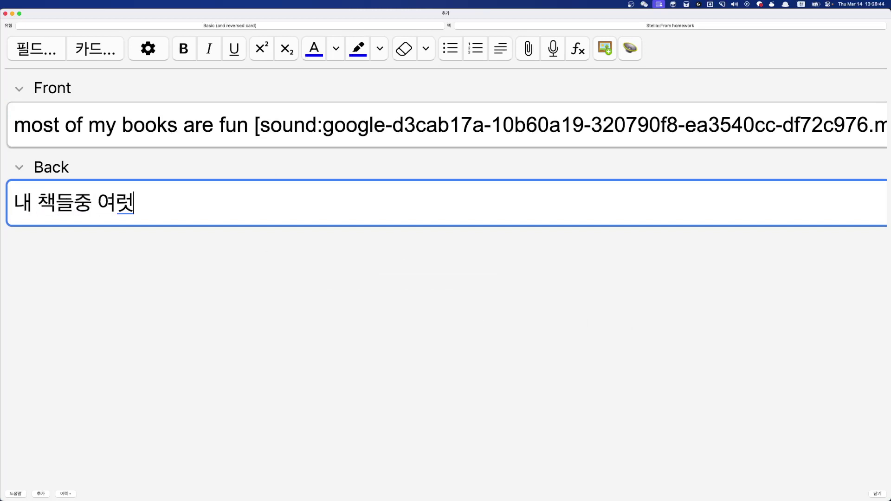
type("재밌다")
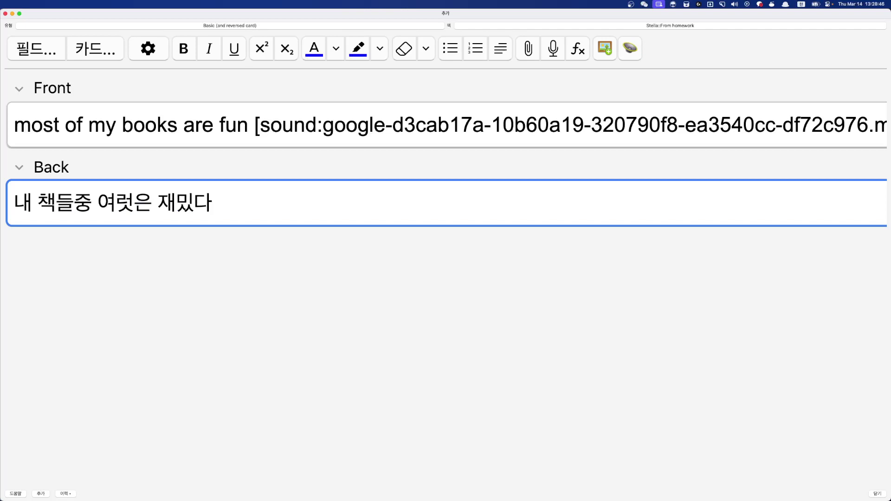
Step: Replace "책들중" in the Back's Korean sentence with "책들"
key("super+Left")
key("Right")
key("Right")
key("Right")
key("Right")
key("Right")
key("BackSpace")
key("BackSpace")
key("BackSpace")
key("BackSpace")
key("BackSpace")
type("내 책들")
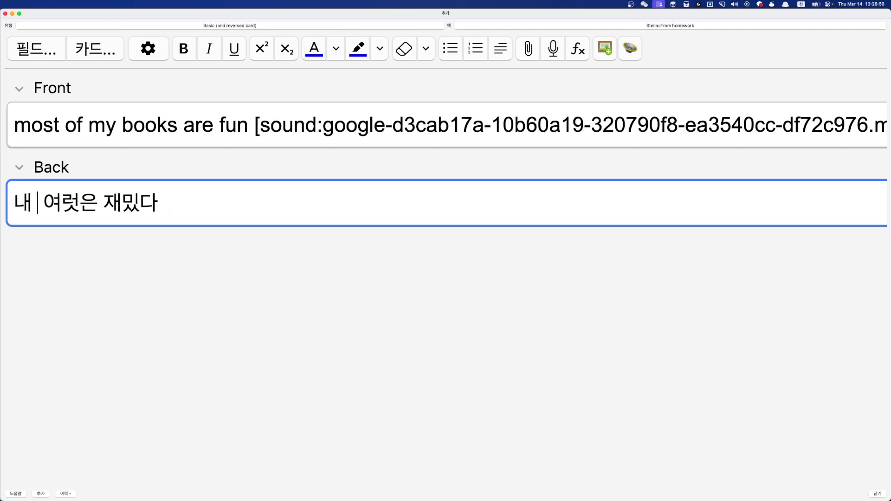
Step: Replace "여럿은" with "대부분은" so the Back reads "내 책들 대부분은 재밌다", and add the card
type(" 대부분의")
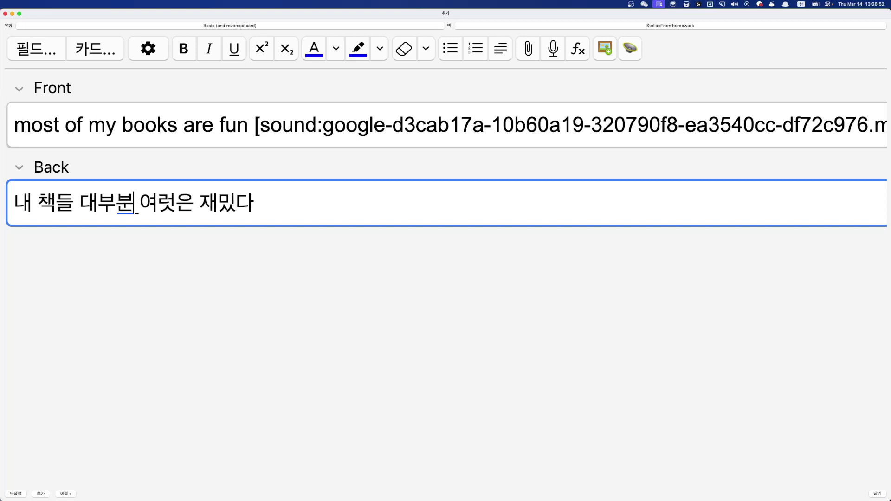
key("Delete")
key("BackSpace")
type("은")
key("Delete")
key("Delete")
key("Delete")
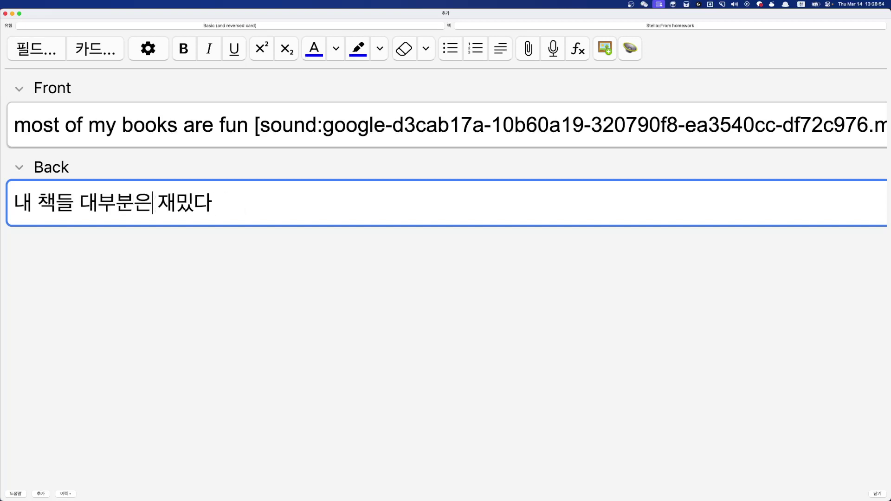
key("super+Return")
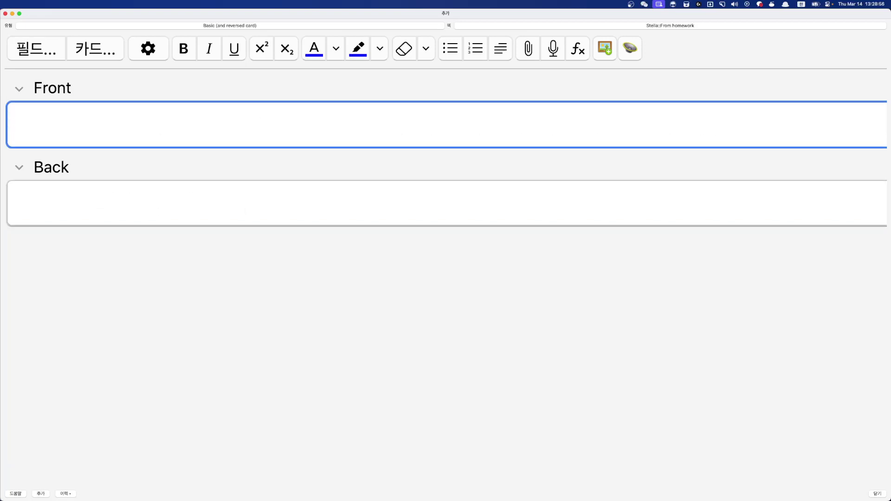
Step: Switch to the YouTube lesson video and listen to the student's answer to "What do you like to shout out during a game?"
left_click(445, 197)
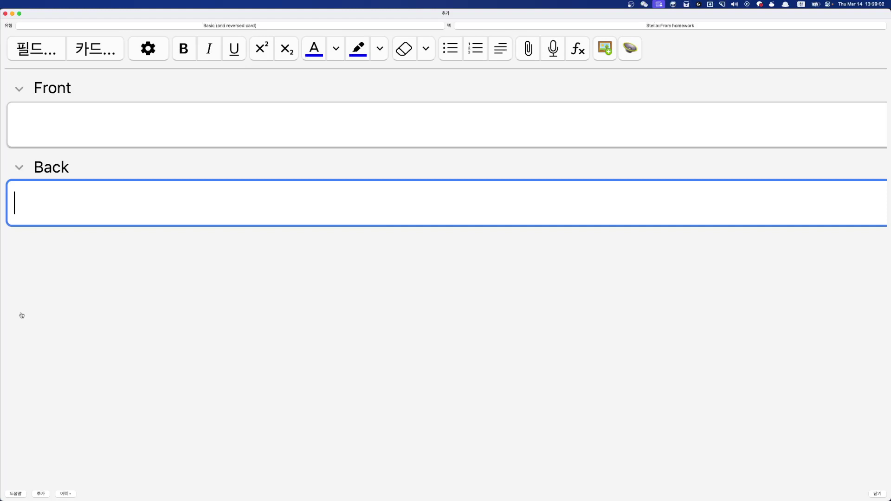
key("super+Tab")
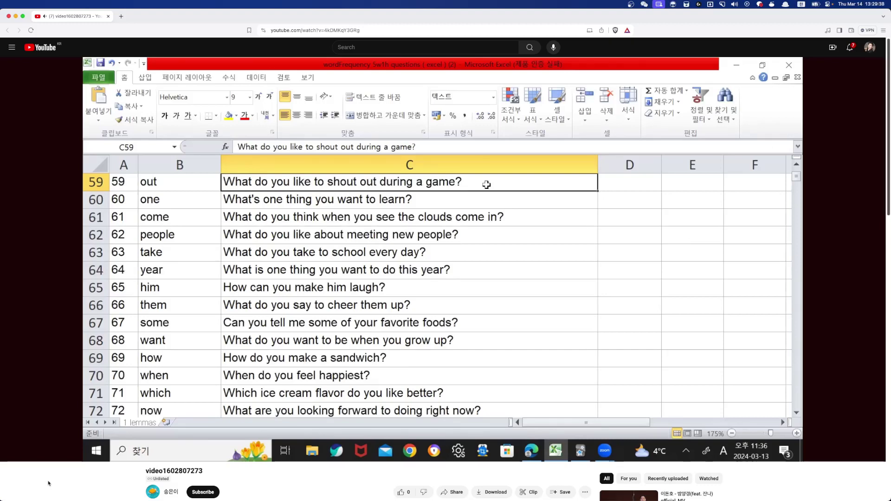
key("space")
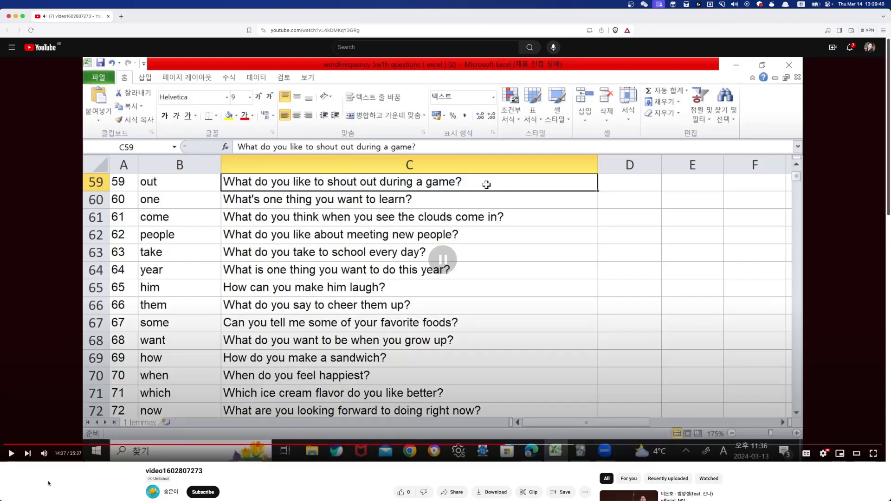
key("space")
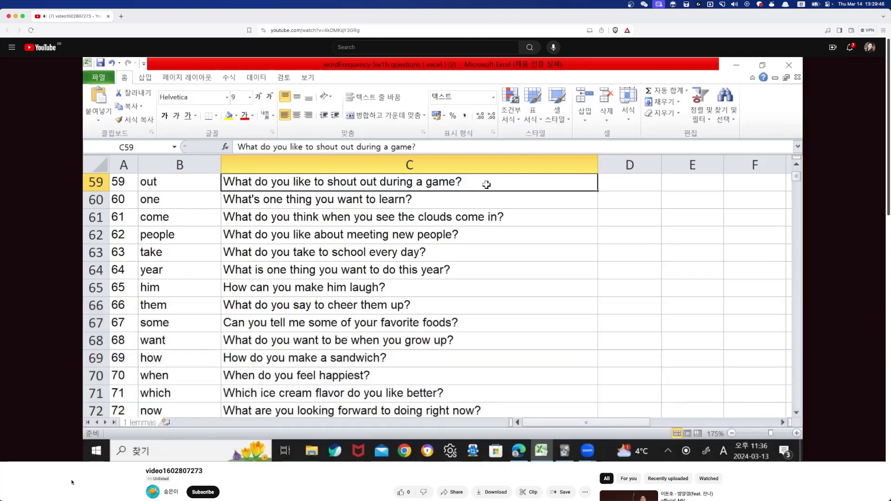
mouse_move(349, 410)
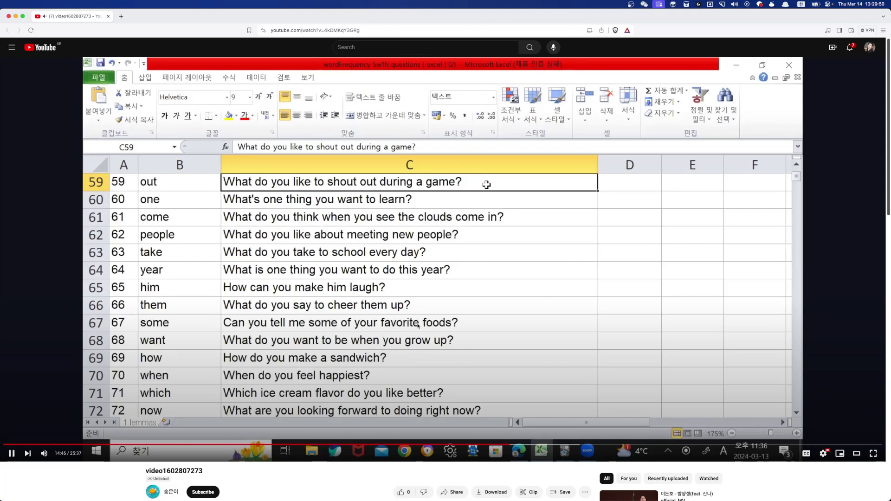
key("Right")
key("space")
key("space")
Step: Skip through the ChatGPT word lookups to the question "What's one thing you want to learn?", listen to the answer and pause the video
key("Right")
key("Right")
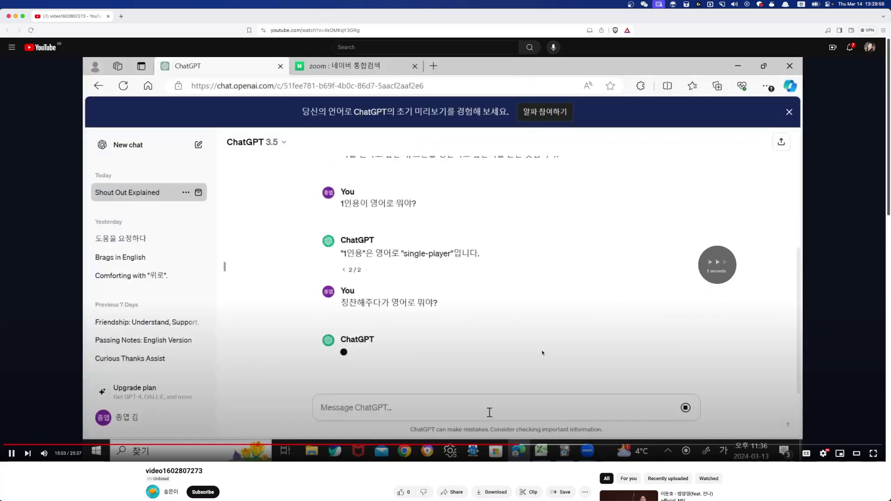
key("Right")
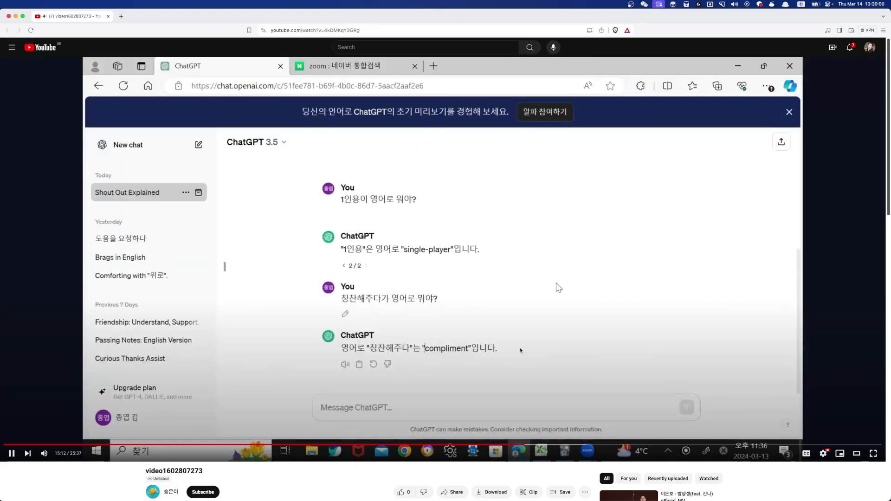
key("Right")
key("Right")
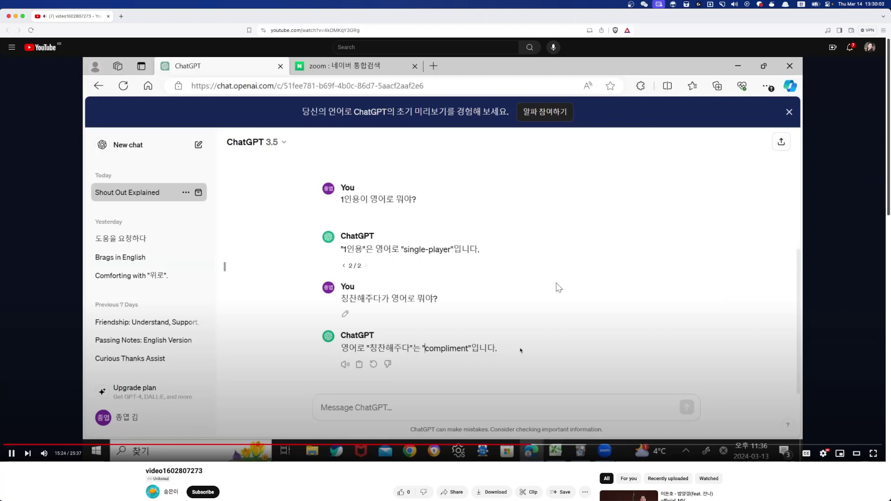
key("Right")
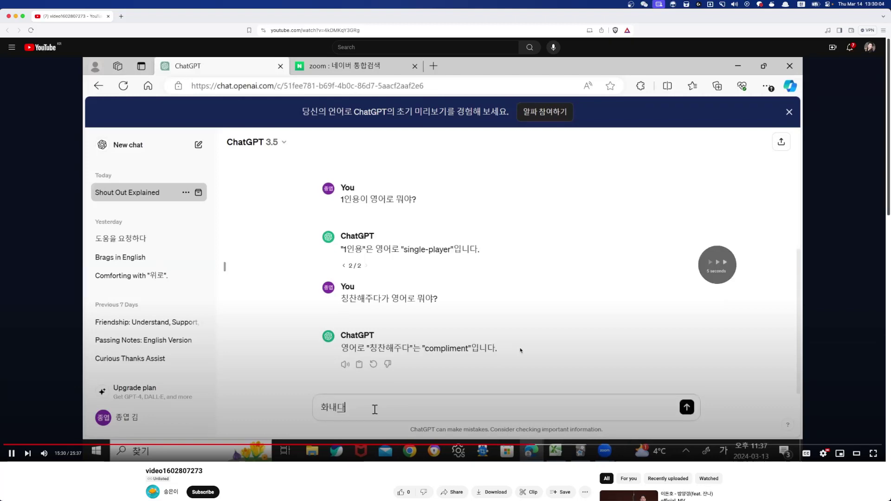
key("Right")
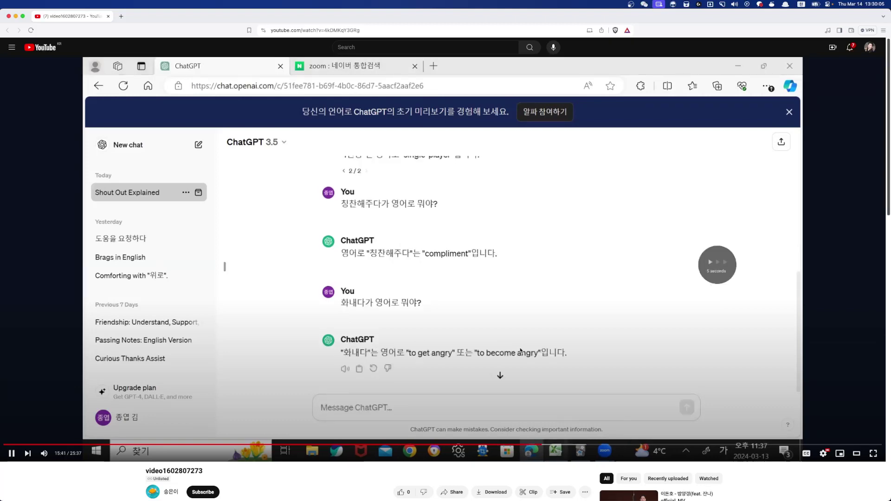
key("Right")
key("Left")
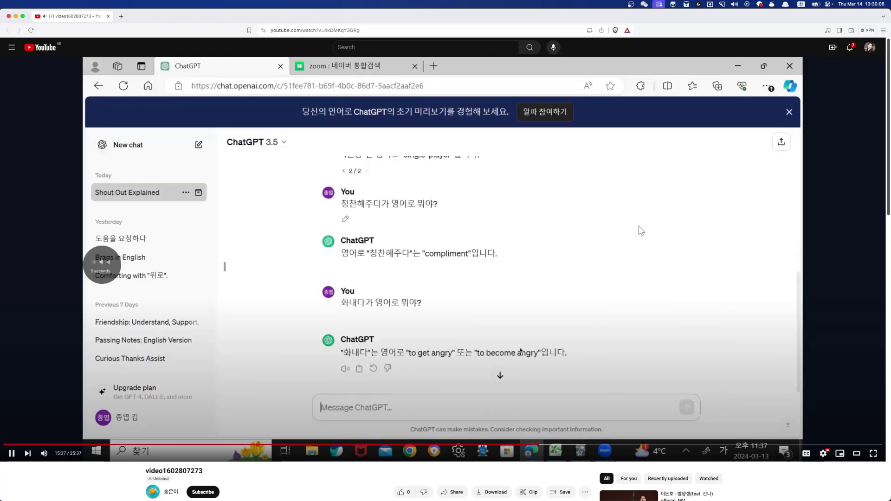
key("Right")
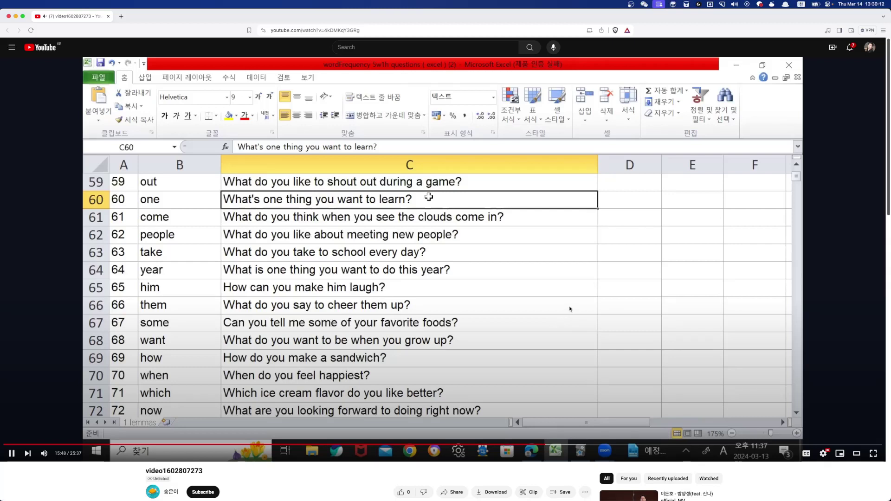
key("Right")
key("space")
key("super+Tab")
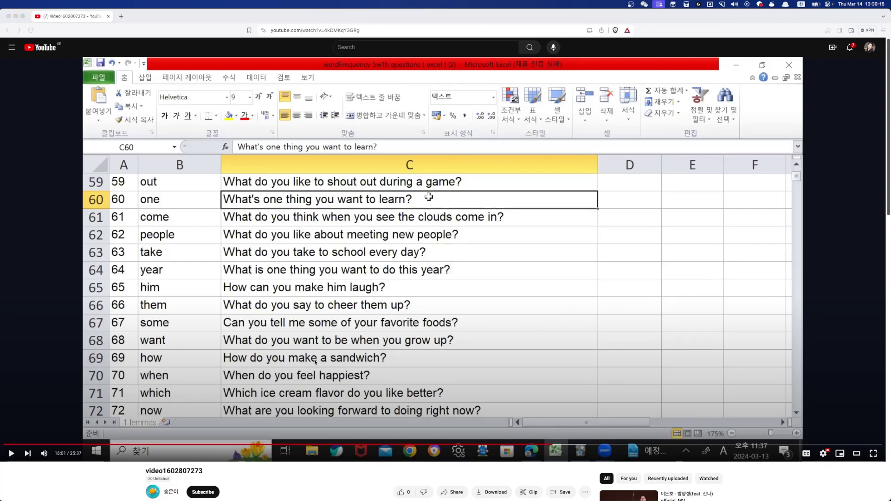